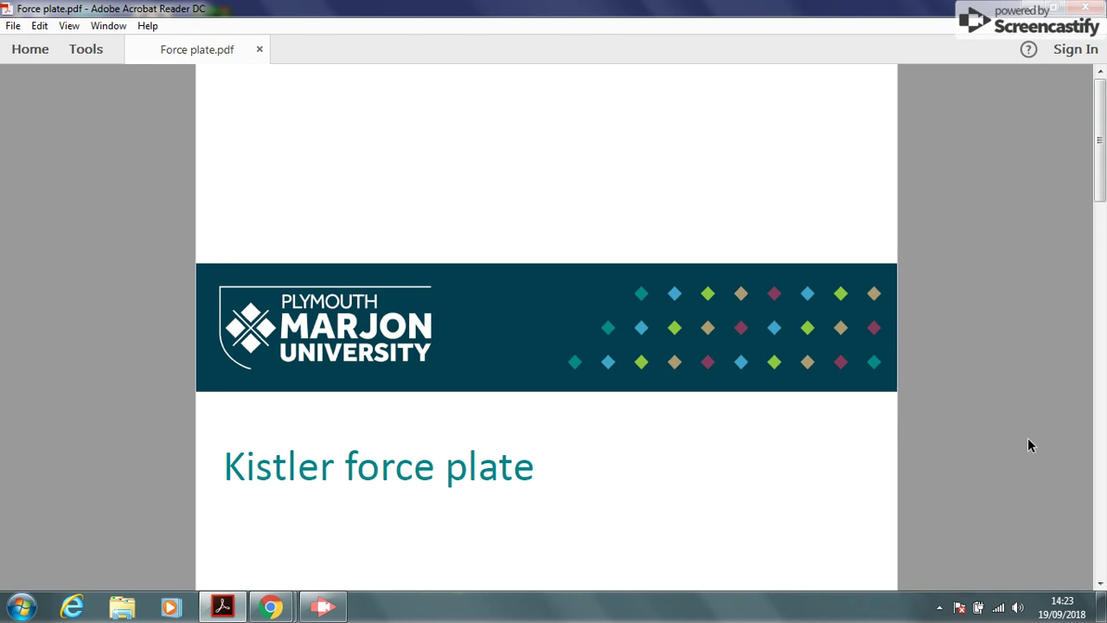
- Advance the force plate guide from the title page to the 'Initial set up' page
key("Page_Down")
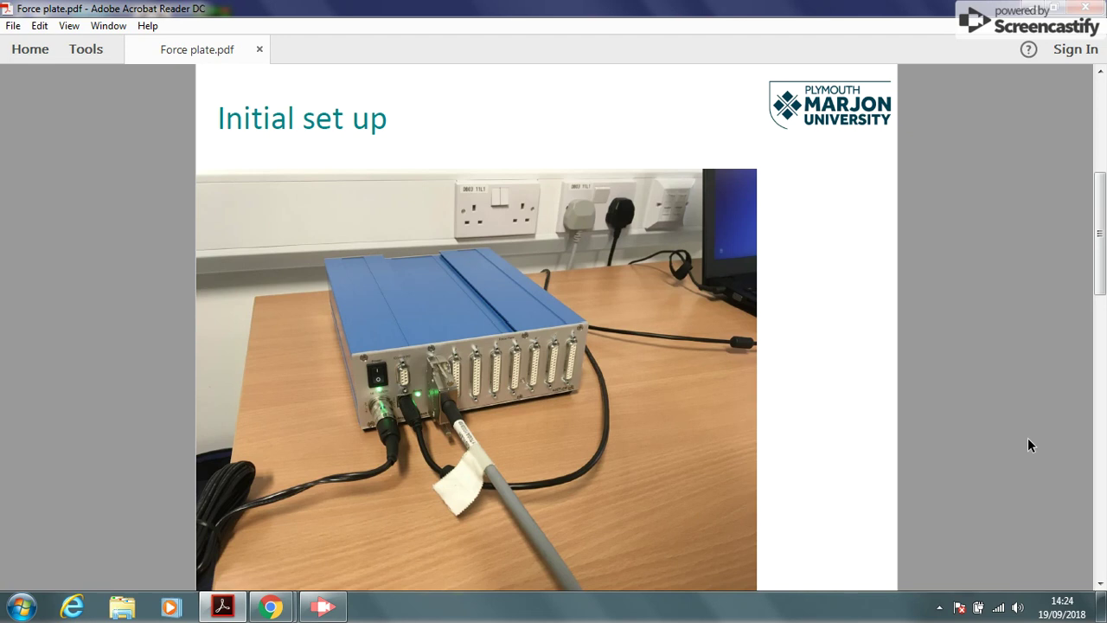
- Scroll through the Initial set up photos, then minimise Acrobat to reveal the desktop
scroll(1027, 438, "down", 3)
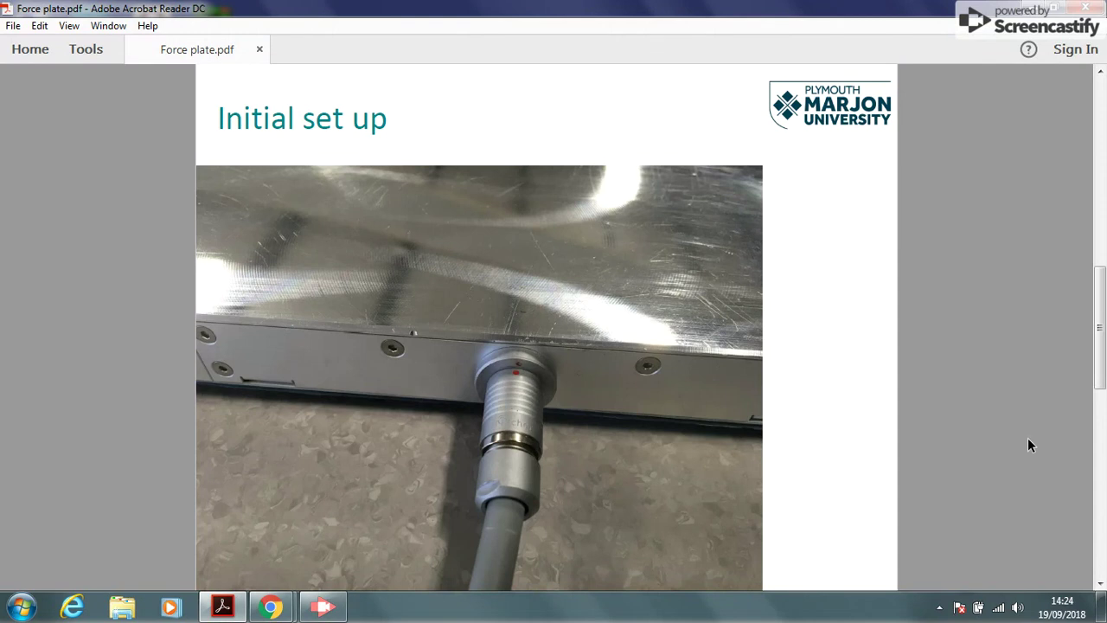
scroll(1027, 438, "down", 3)
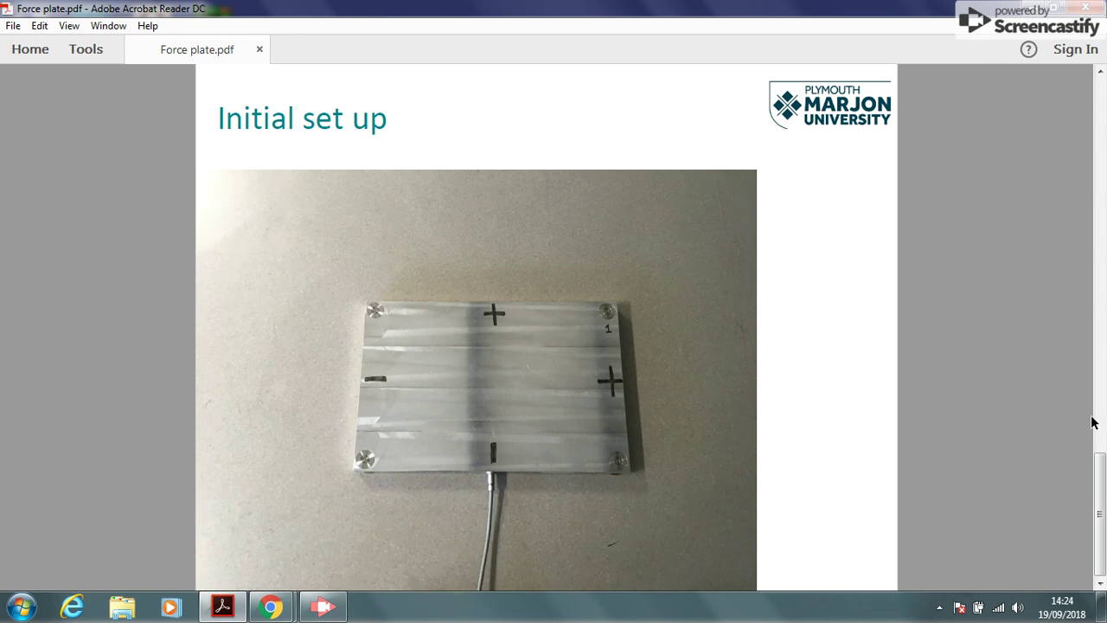
key("super+d")
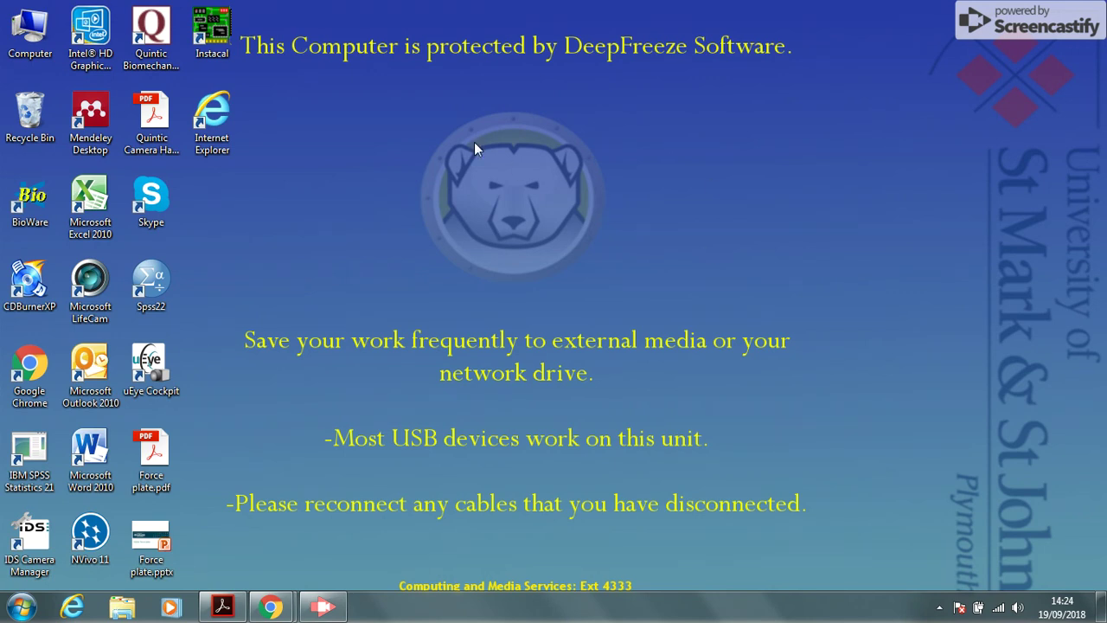
- Launch InstaCal and select the USB-2533 board
left_click(223, 31)
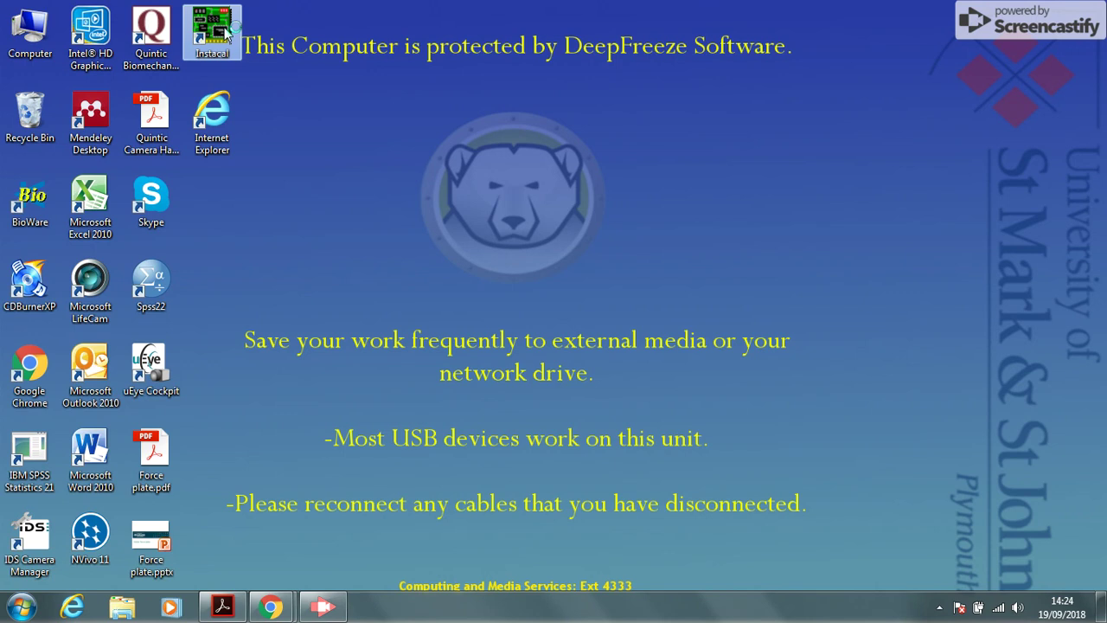
double_click(223, 31)
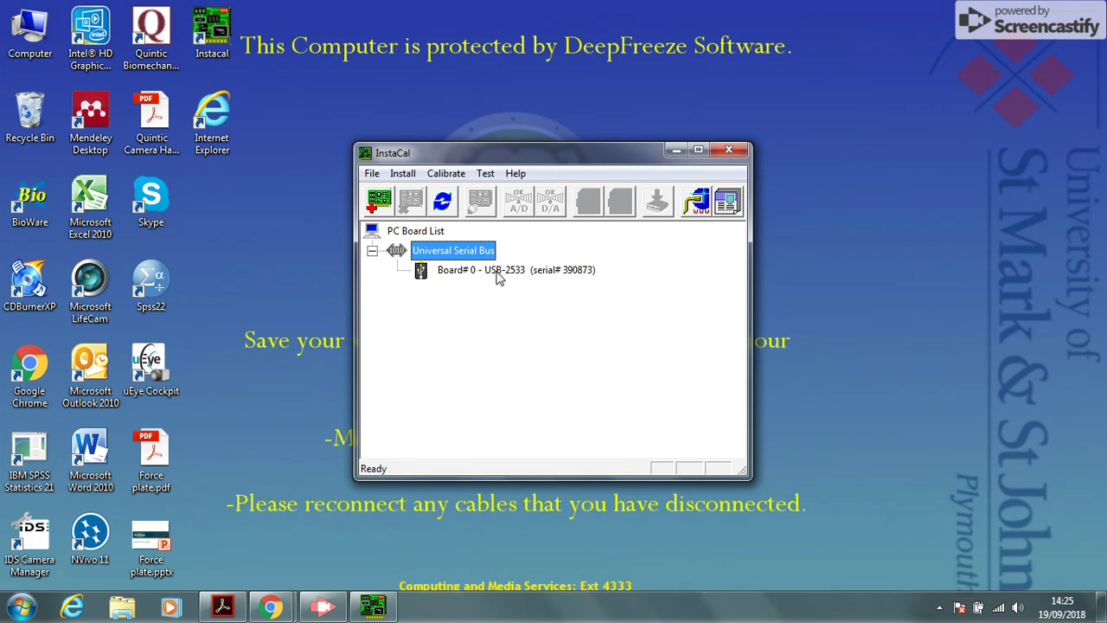
left_click(497, 271)
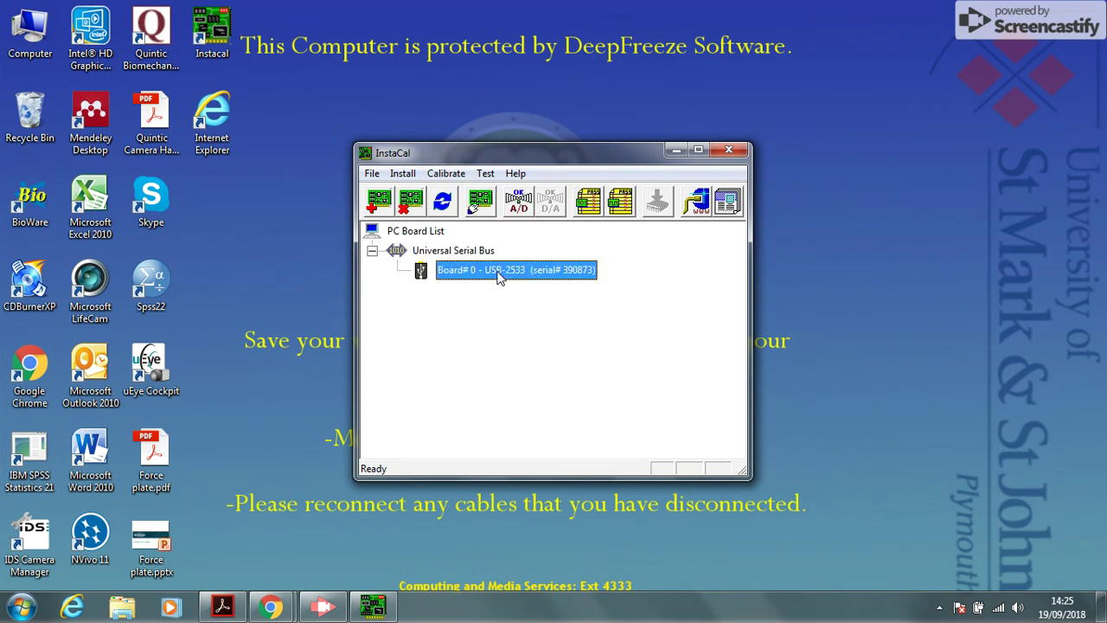
- Configure the USB-2533 for 64 Single Ended channels and pass its test at 982898 samples/sec
left_click(482, 205)
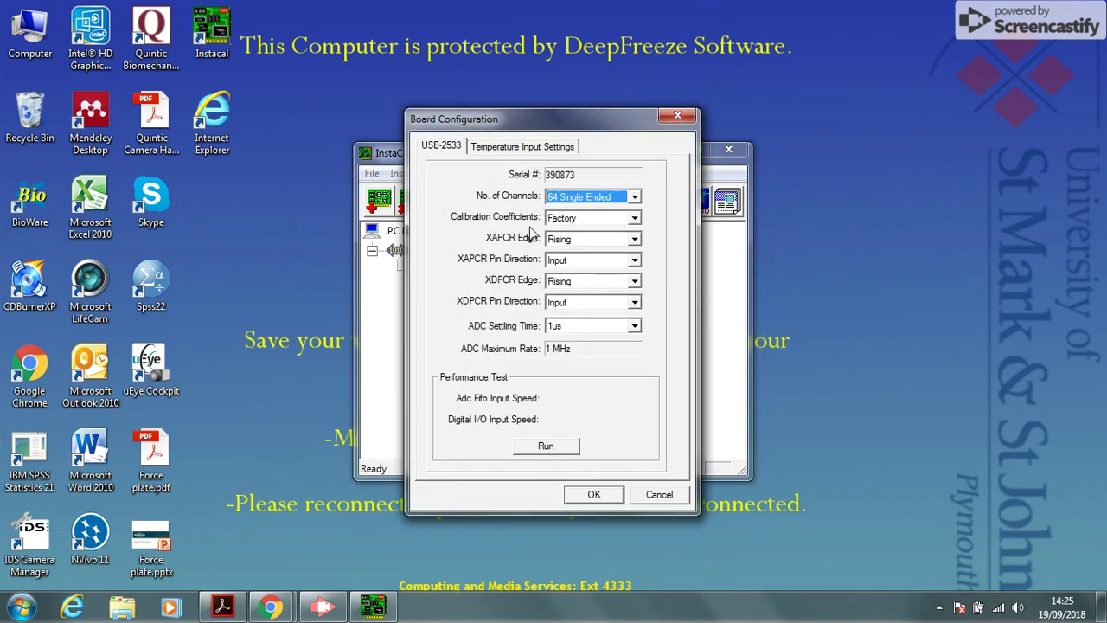
left_click(634, 198)
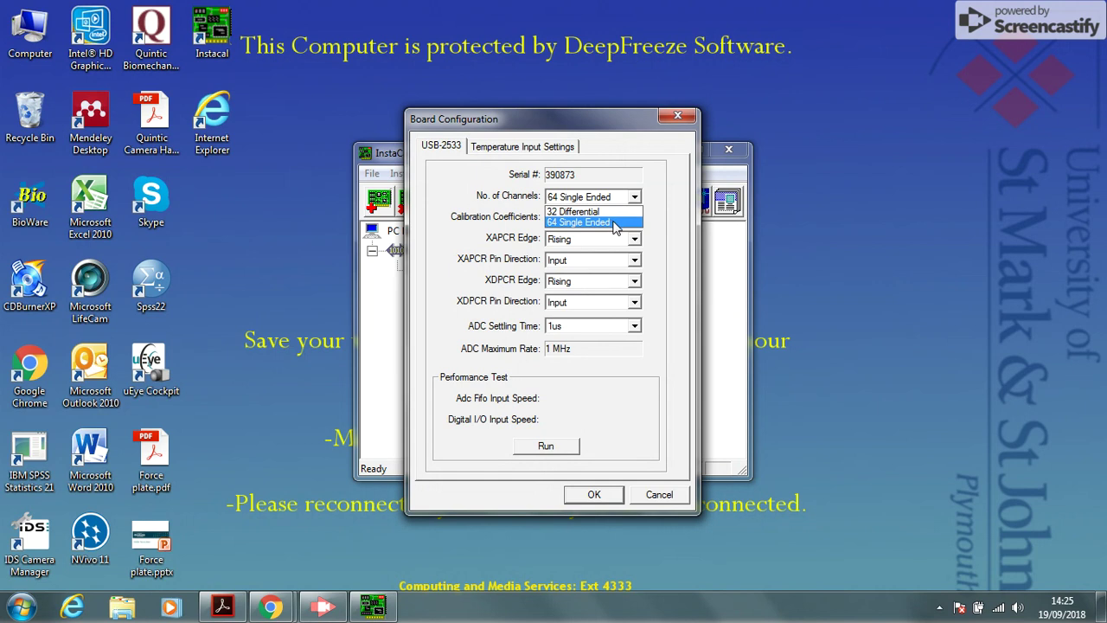
left_click(614, 222)
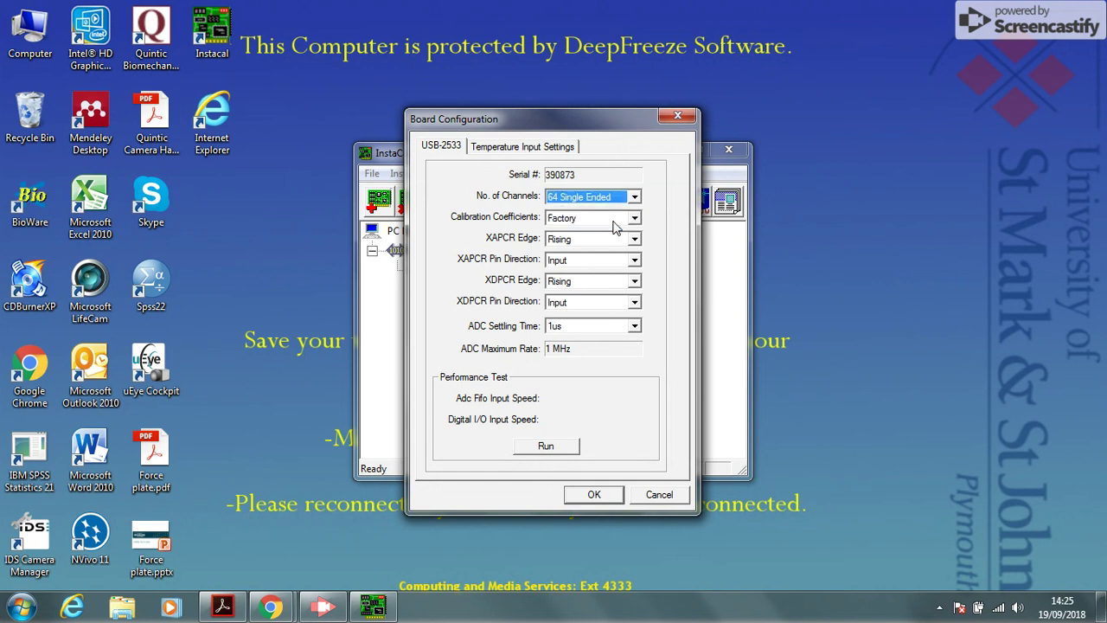
left_click(557, 448)
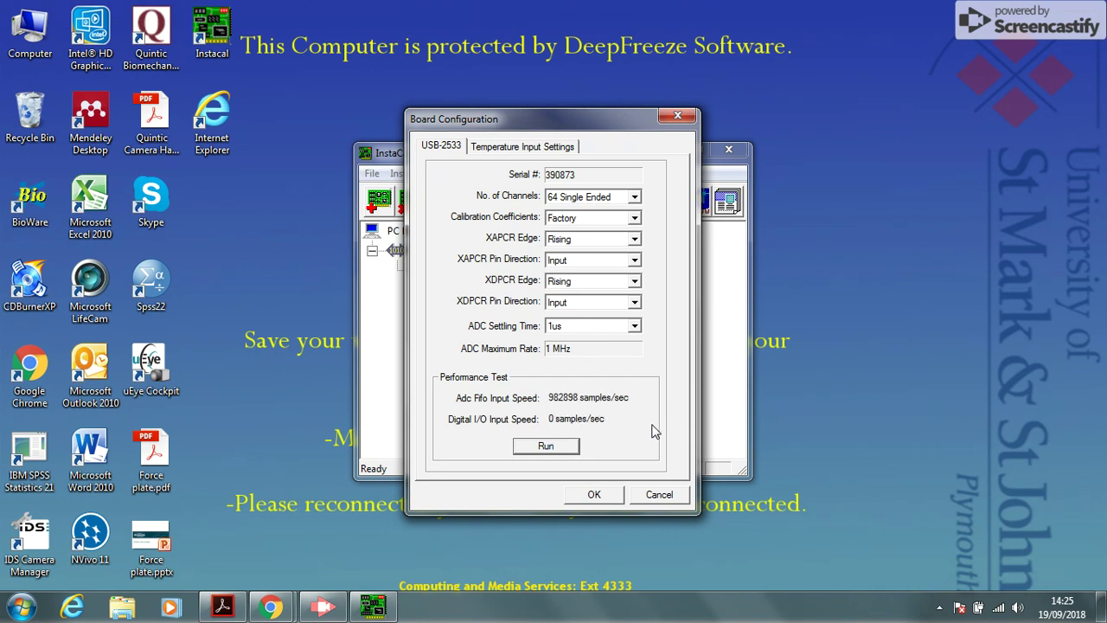
left_click(600, 494)
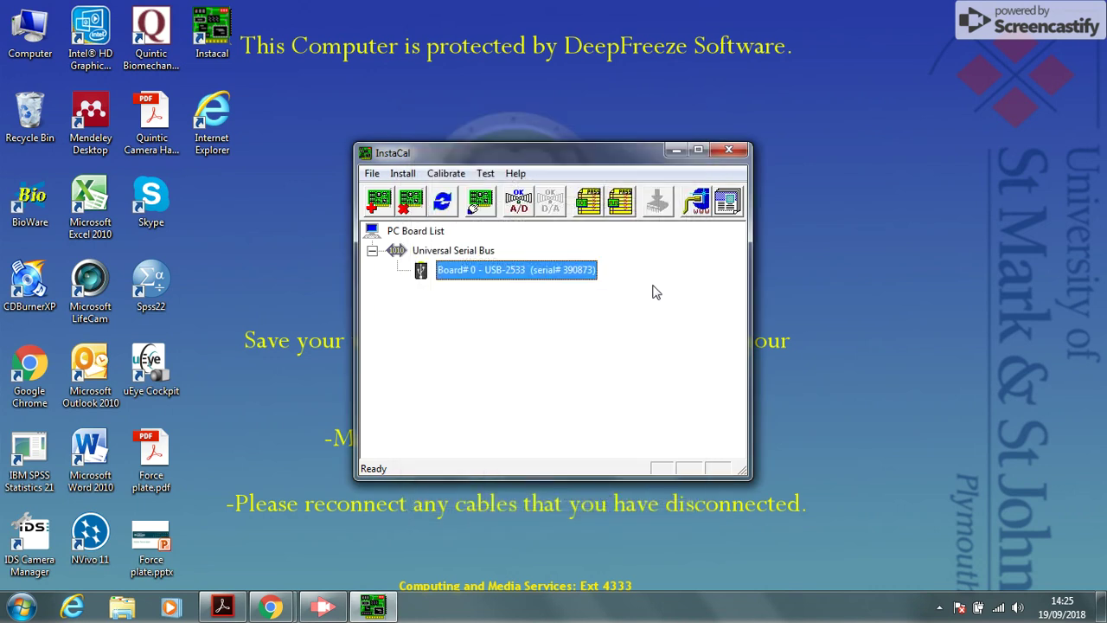
- Close InstaCal, start BioWare, and show Device Setup with Force plate 1 (9286BA) on channels 1–8
left_click(729, 151)
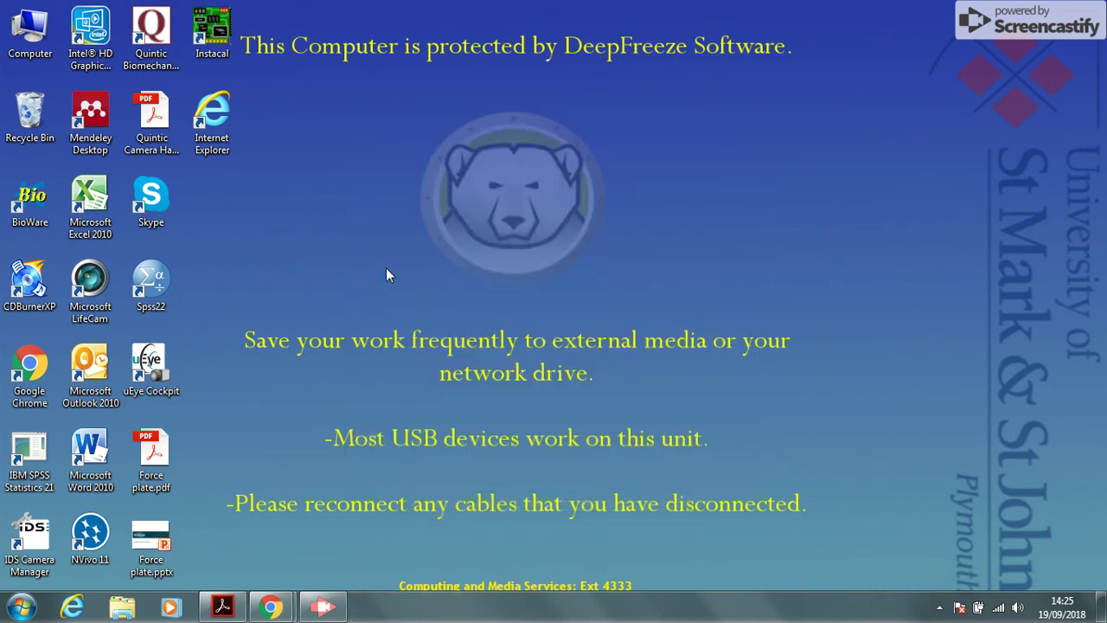
double_click(36, 199)
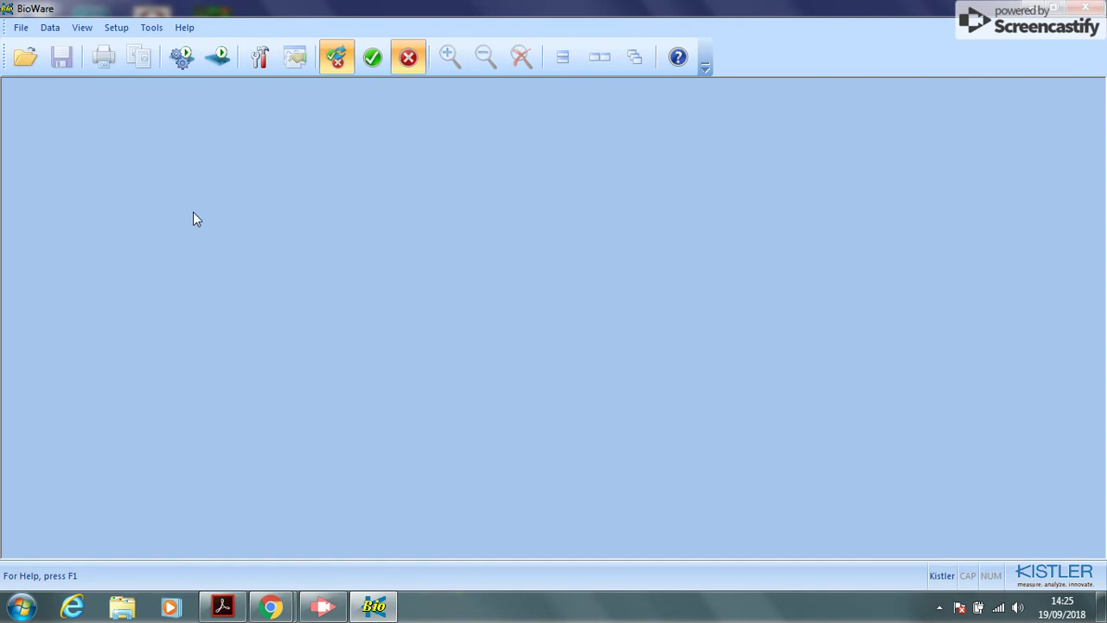
left_click(262, 58)
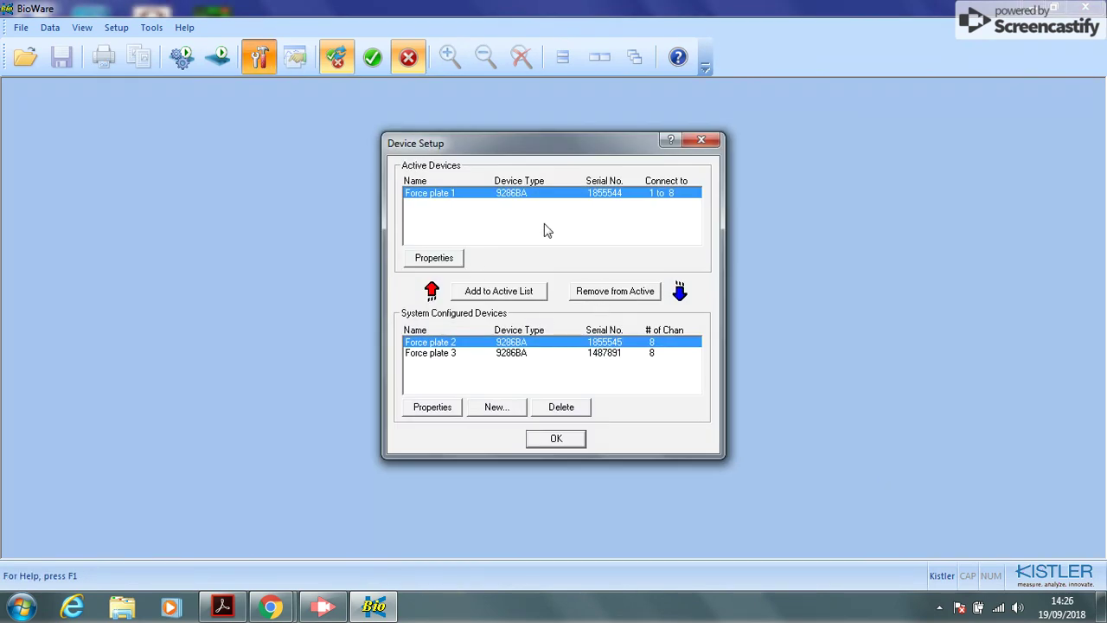
- Re-add Force plate 1 as the only active device from channel 1, skipping Force plate 2
left_click(606, 293)
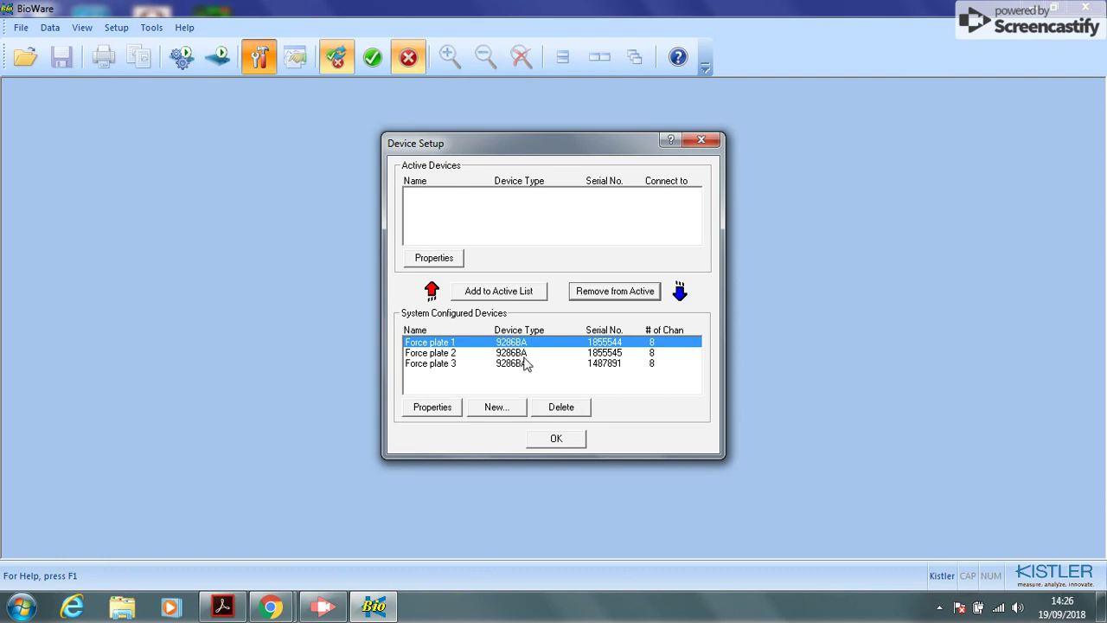
left_click(453, 344)
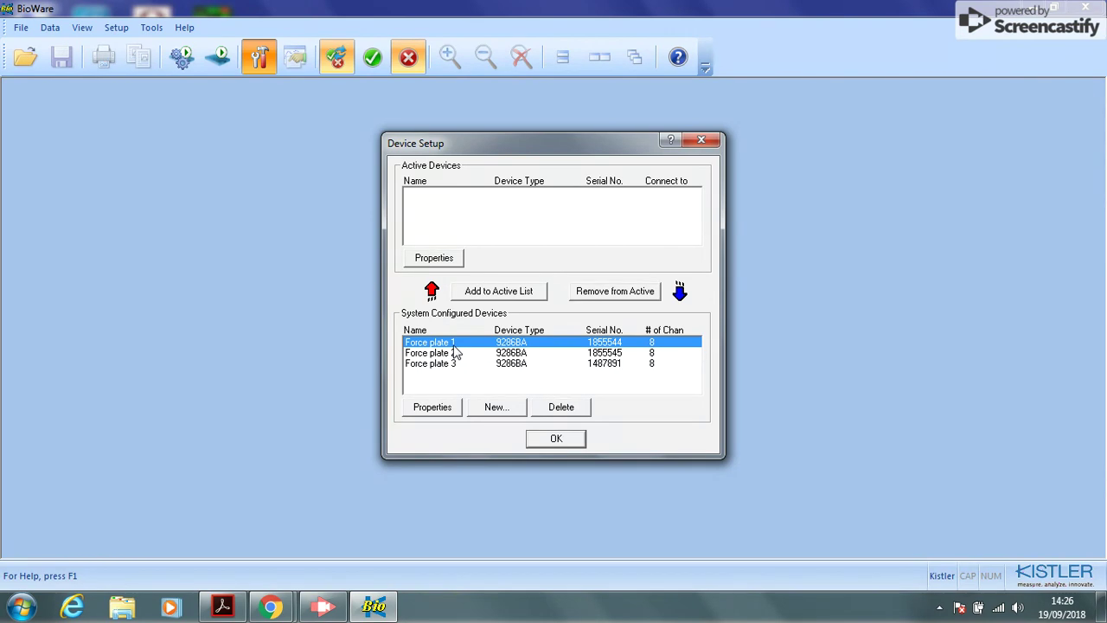
left_click(499, 291)
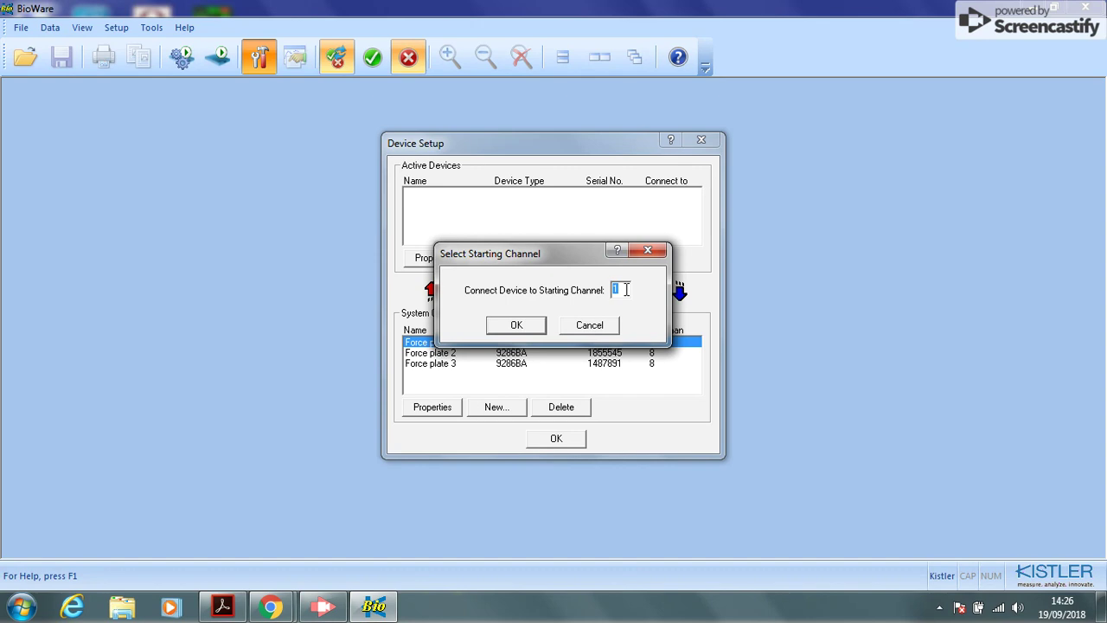
left_click(529, 326)
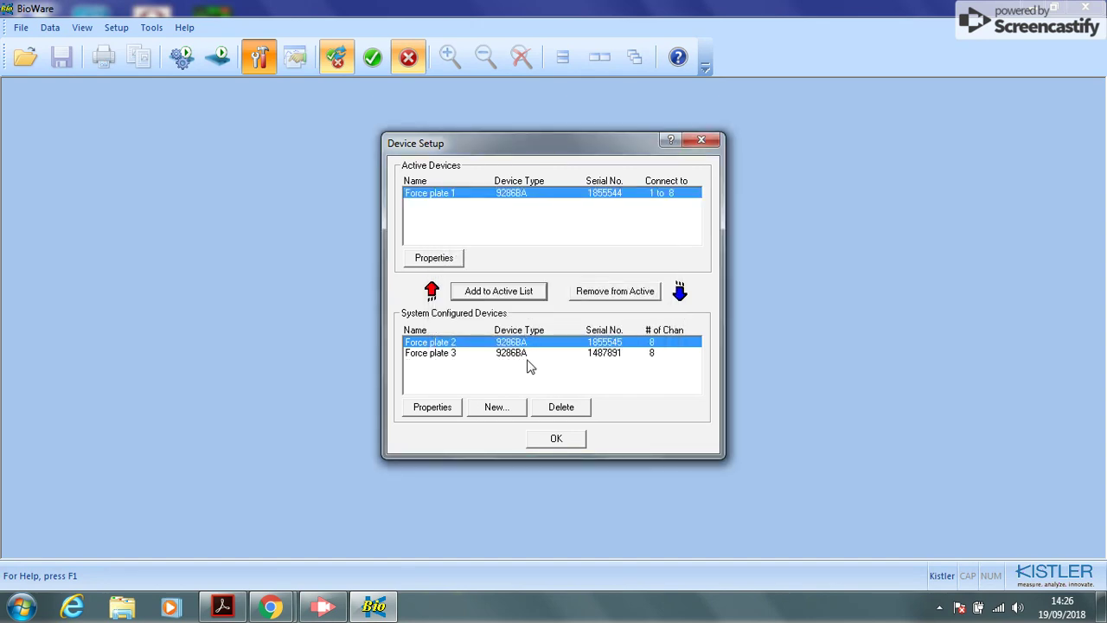
left_click(511, 297)
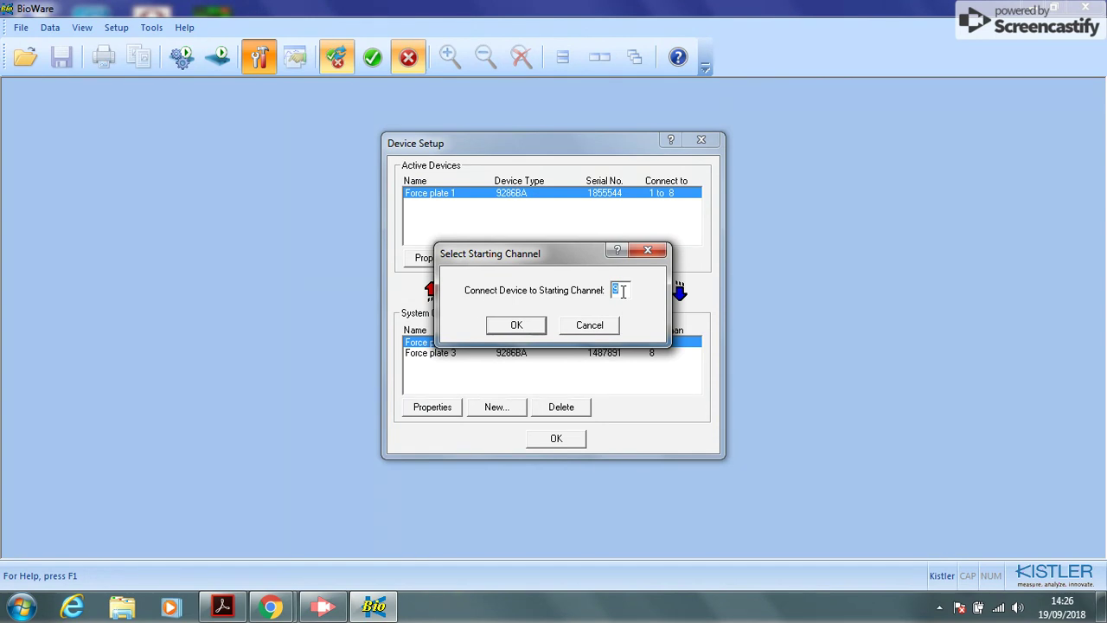
left_click(590, 325)
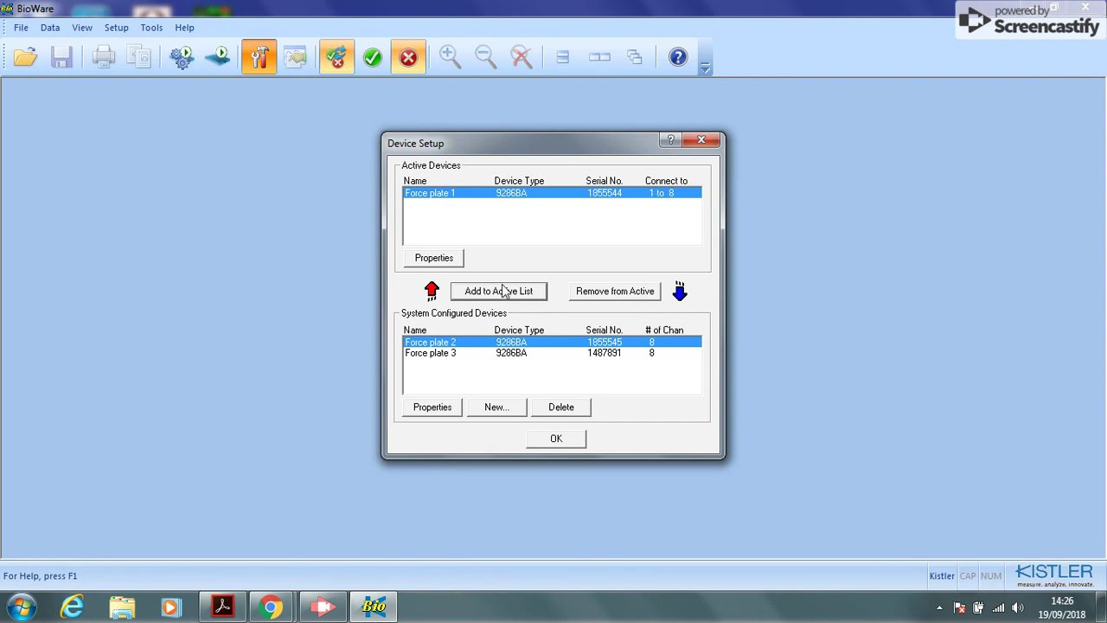
left_click(556, 441)
left_click(557, 440)
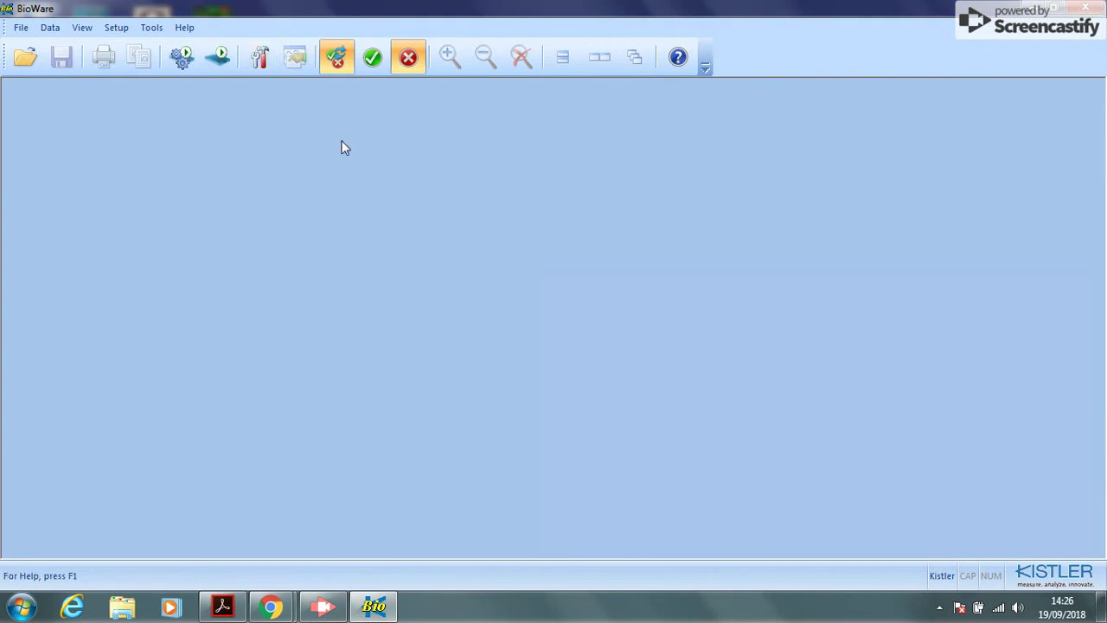
- Set the trial Length to 6 sec and the sampling Rate to 1000 Hz
left_click(181, 61)
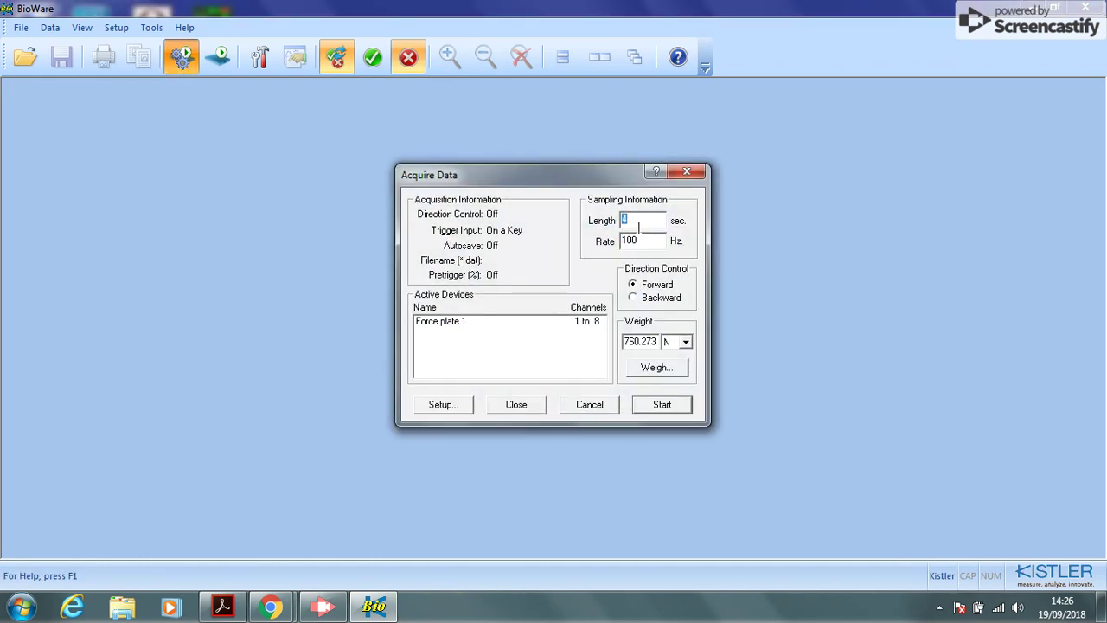
left_click(646, 242)
left_click(644, 223)
type("6")
left_click(653, 240)
type("0")
- Measure the subject's body weight in N and accept the 760.021 N reading
left_click(657, 368)
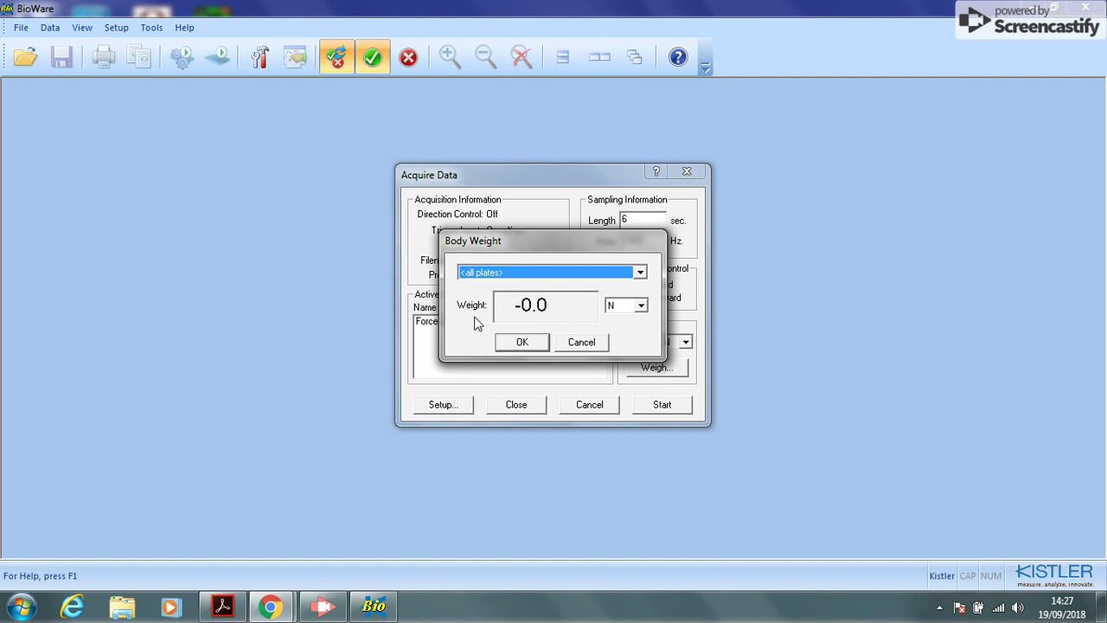
left_click(640, 305)
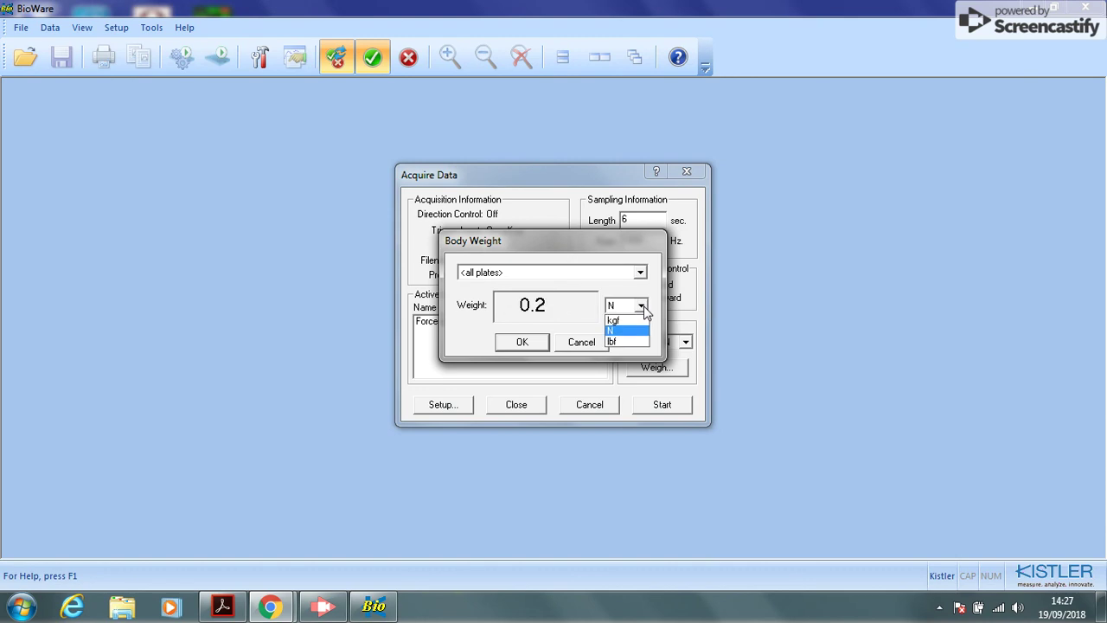
left_click(640, 321)
left_click(641, 305)
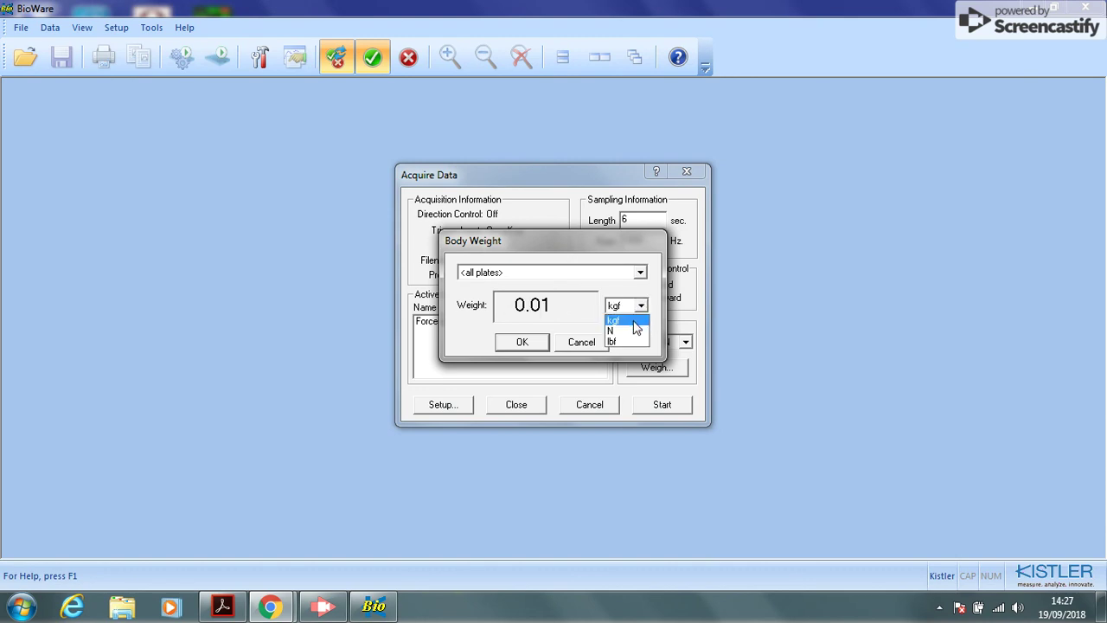
left_click(632, 330)
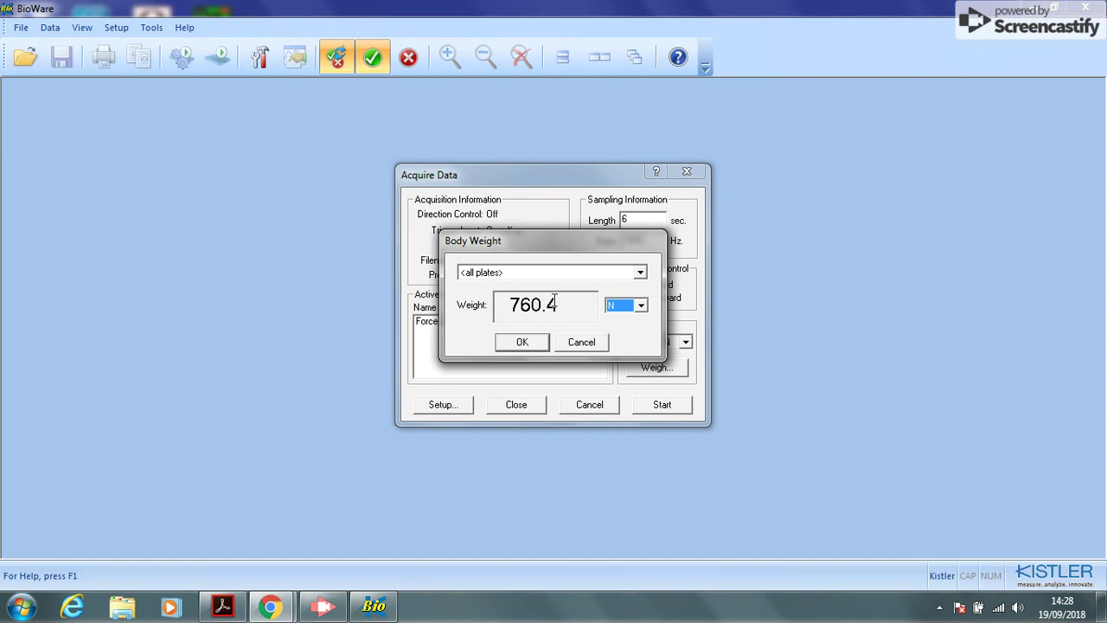
left_click(522, 343)
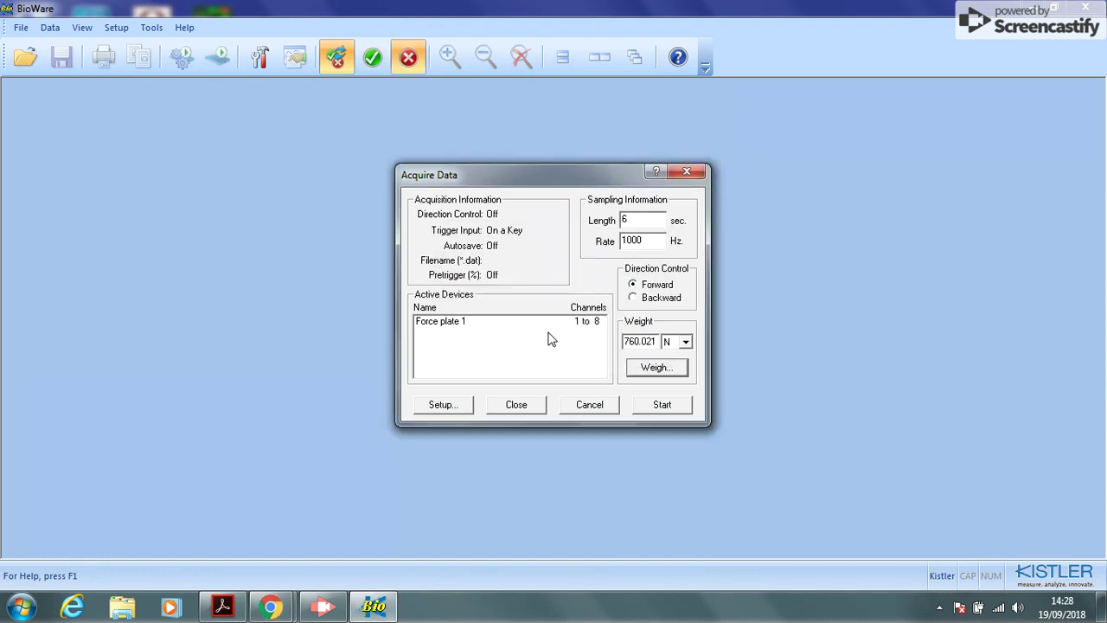
- Start acquisition and record the walking trial, producing the Fx, Fy and Fz force graph
left_click(631, 220)
left_click(663, 404)
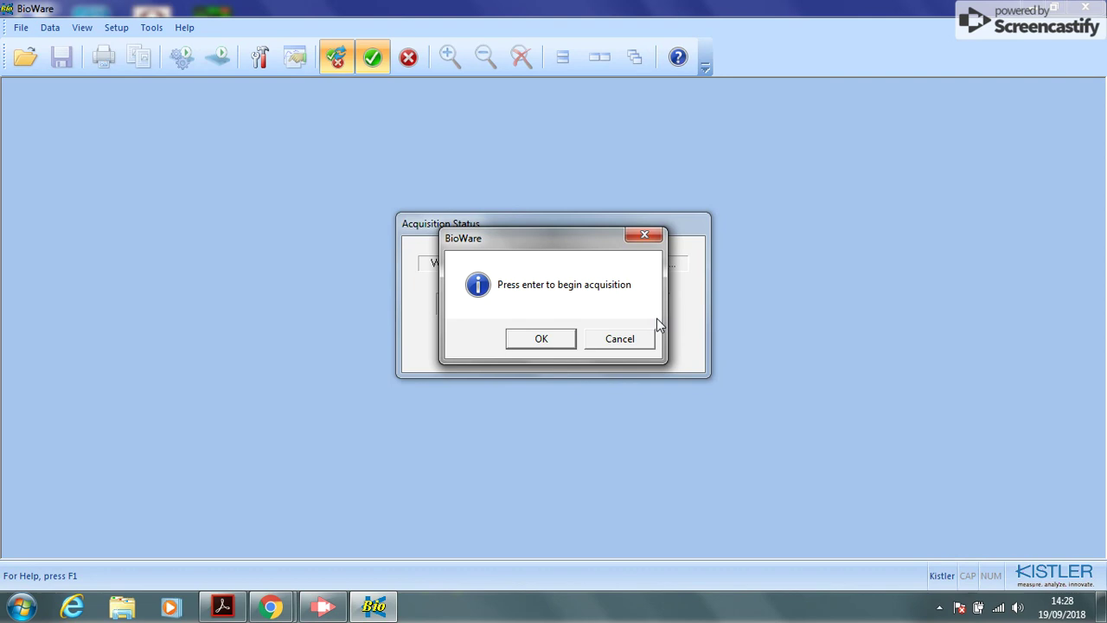
key("Return")
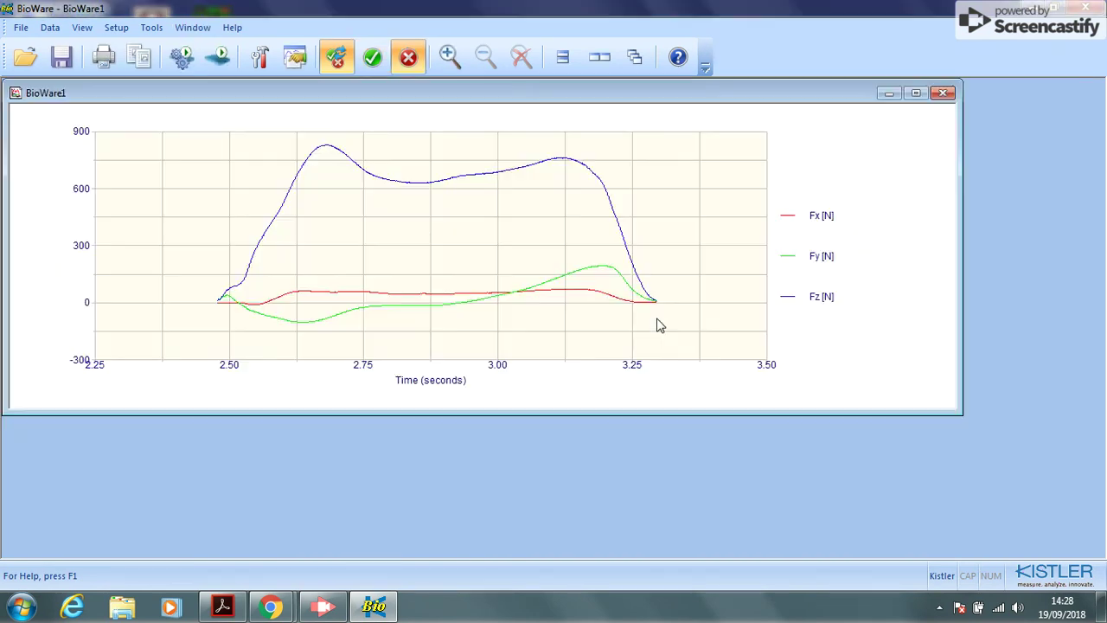
- Maximise the BioWare1 force graph window to fill the workspace
left_click(916, 93)
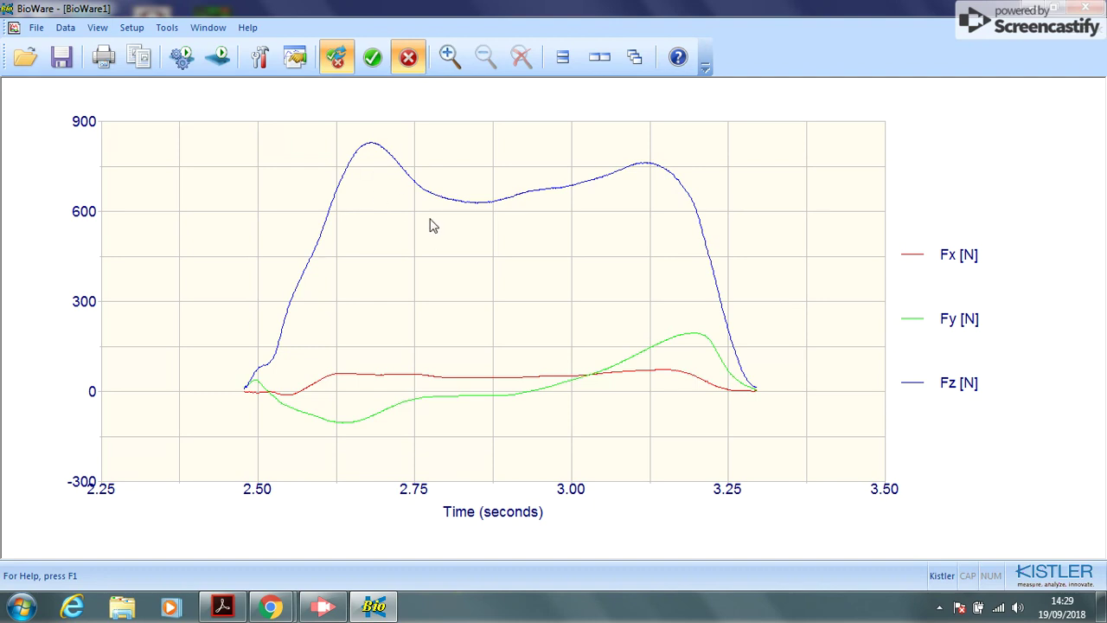
left_click(98, 27)
left_click(138, 149)
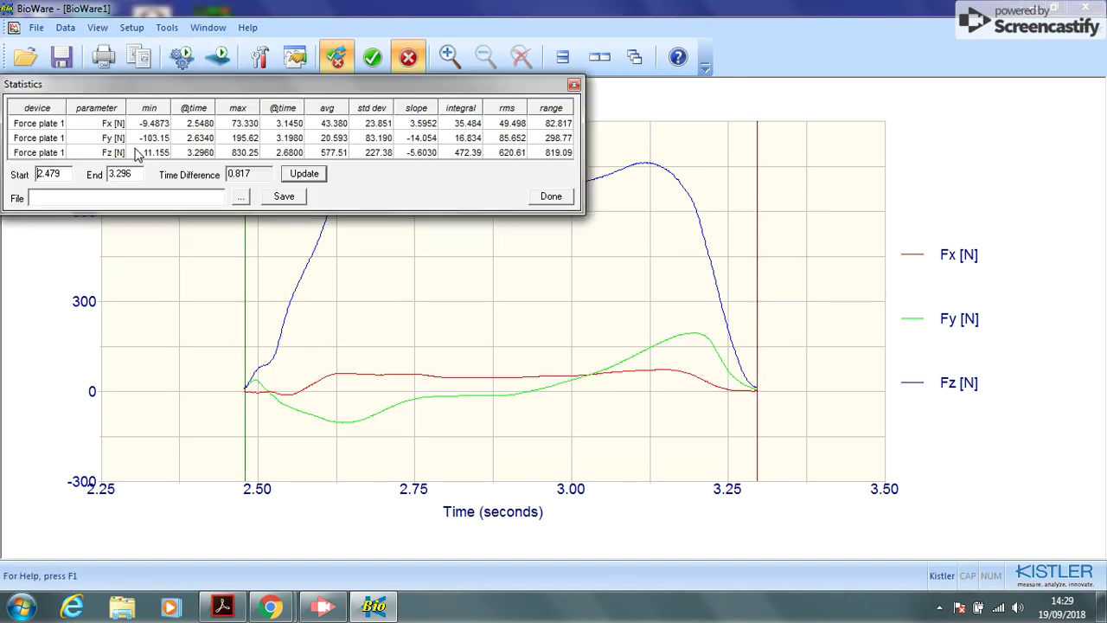
left_click_drag(315, 87, 523, 496)
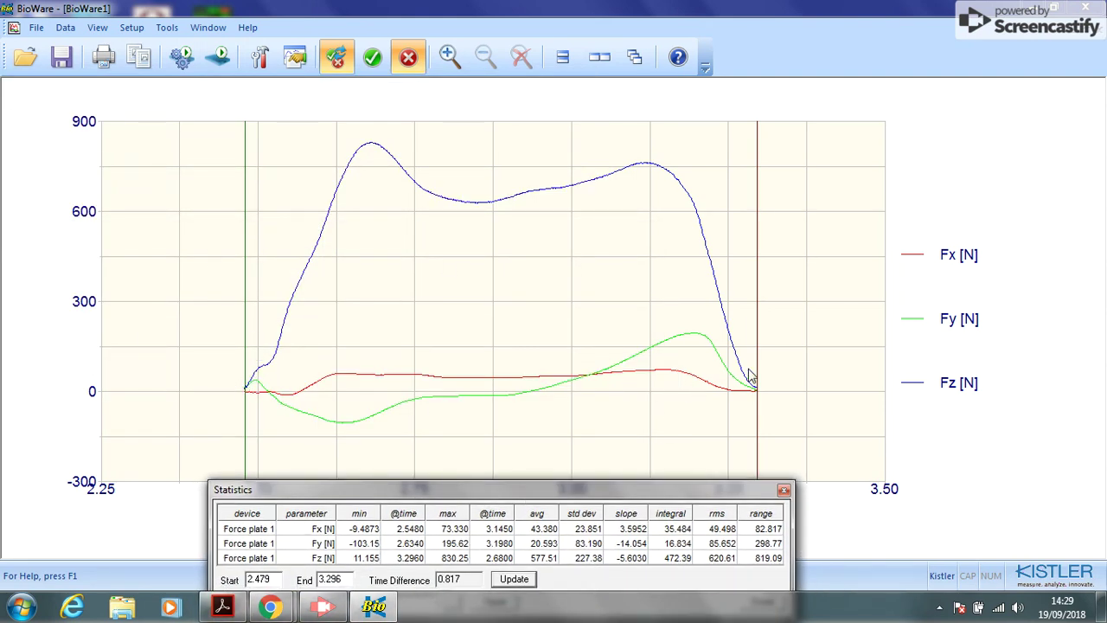
left_click(369, 531)
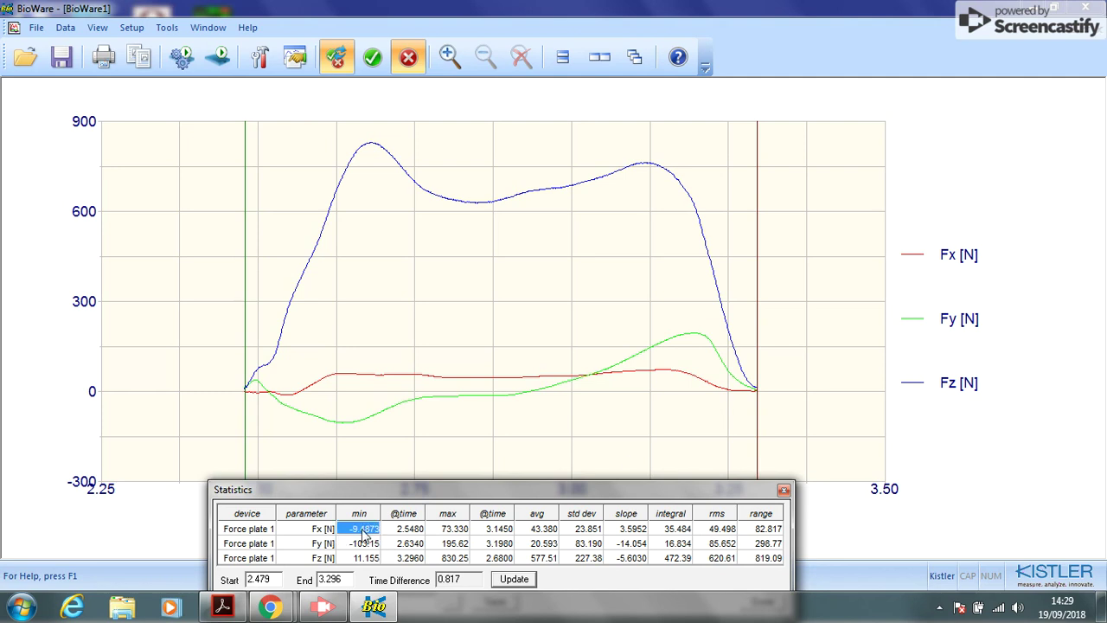
left_click(454, 533)
left_click(505, 531)
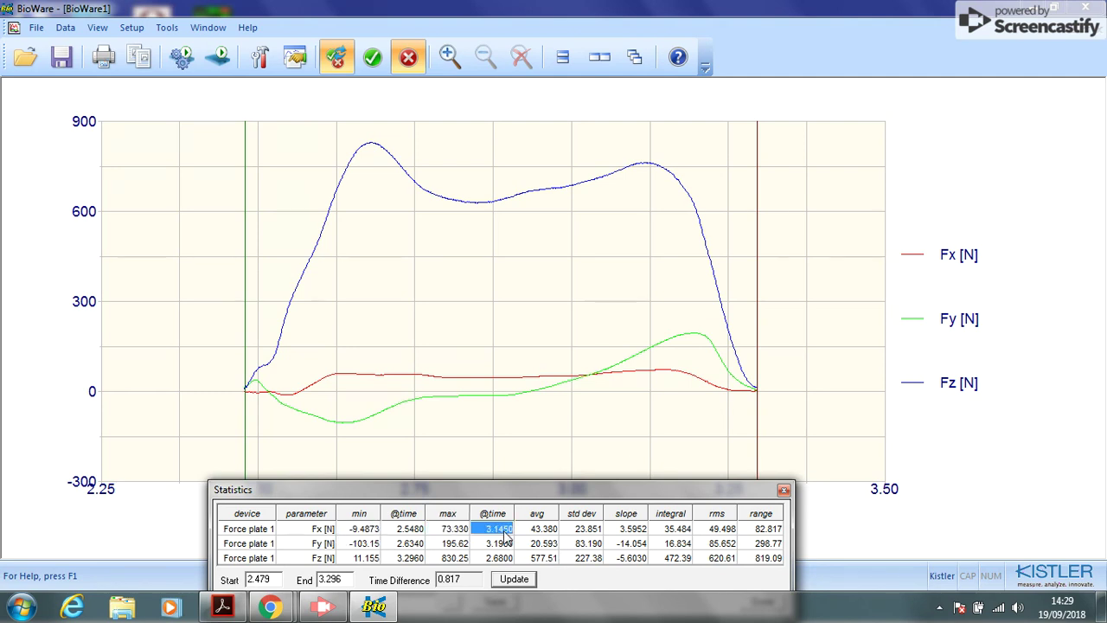
left_click(419, 531)
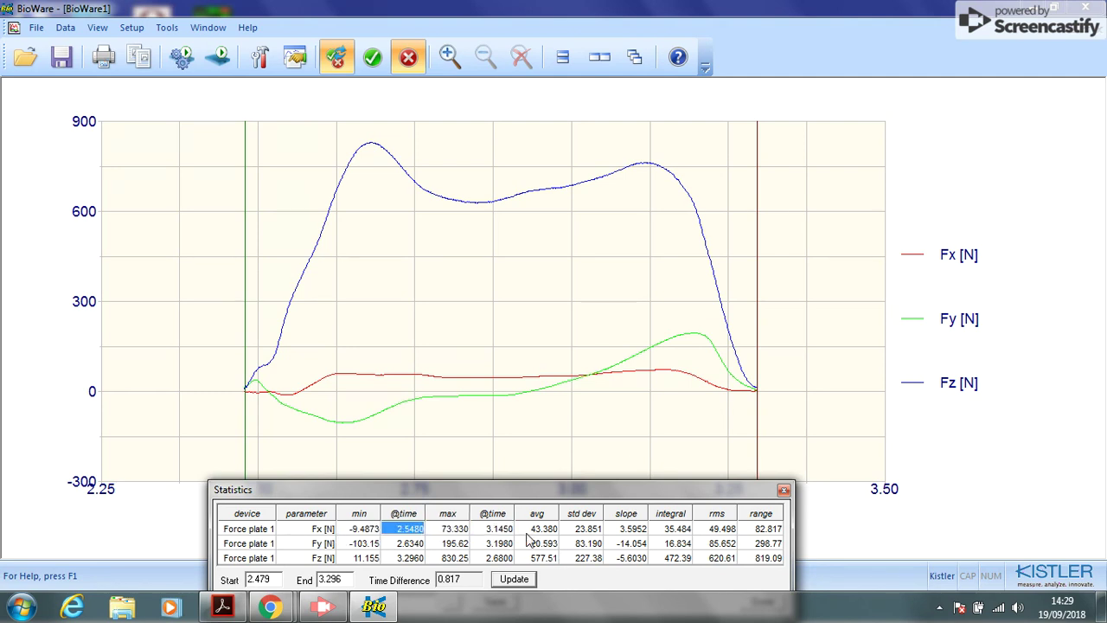
left_click(327, 532)
left_click(328, 543)
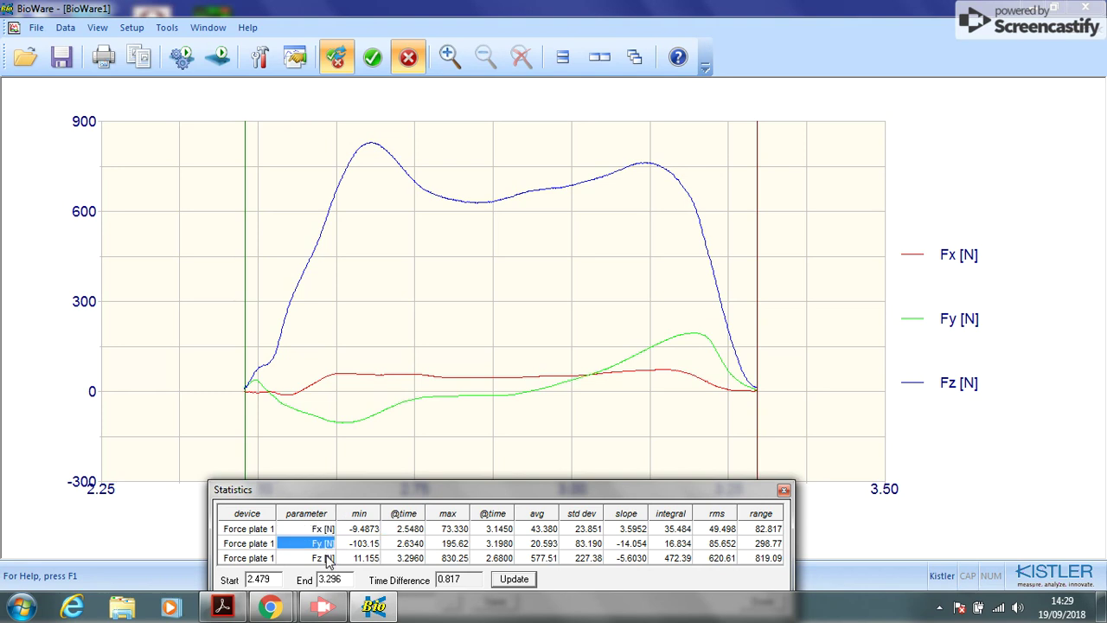
left_click(330, 559)
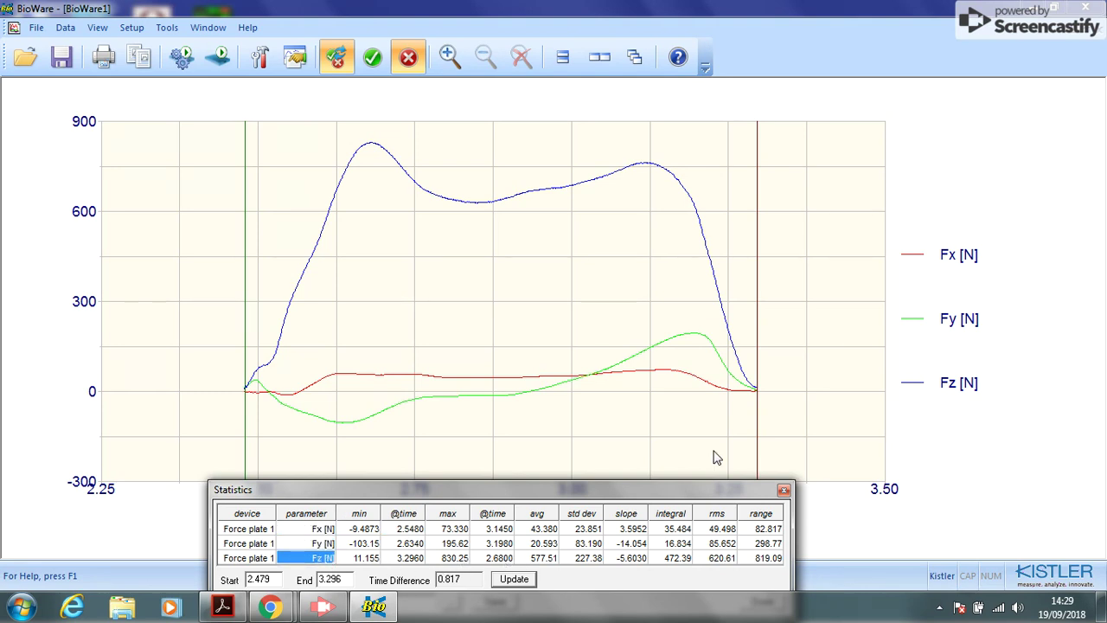
left_click_drag(761, 389, 495, 363)
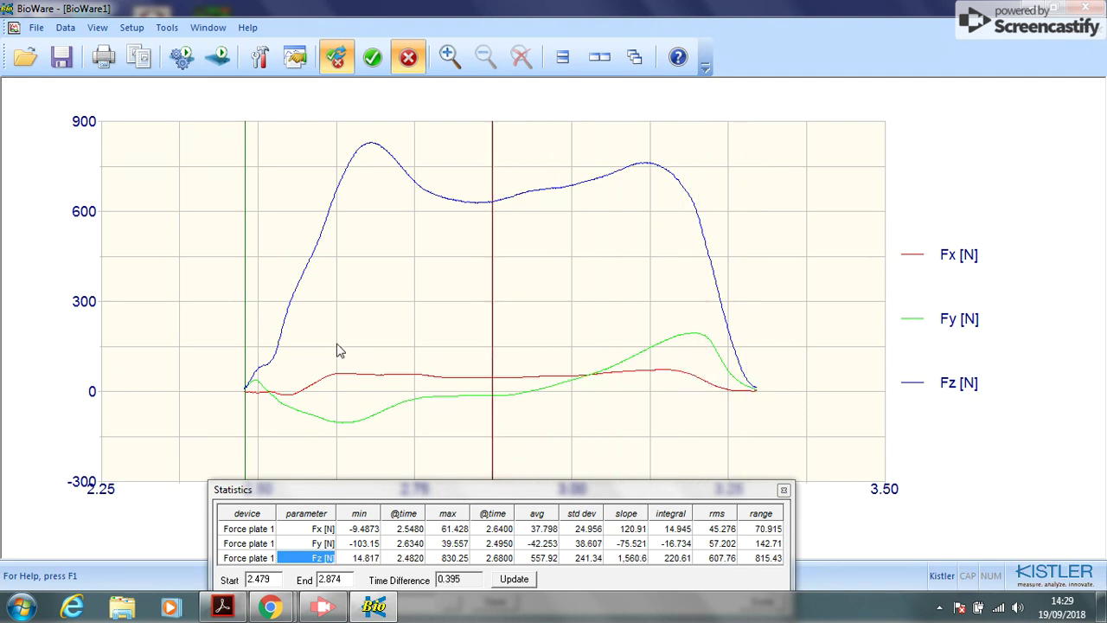
left_click_drag(251, 342, 302, 342)
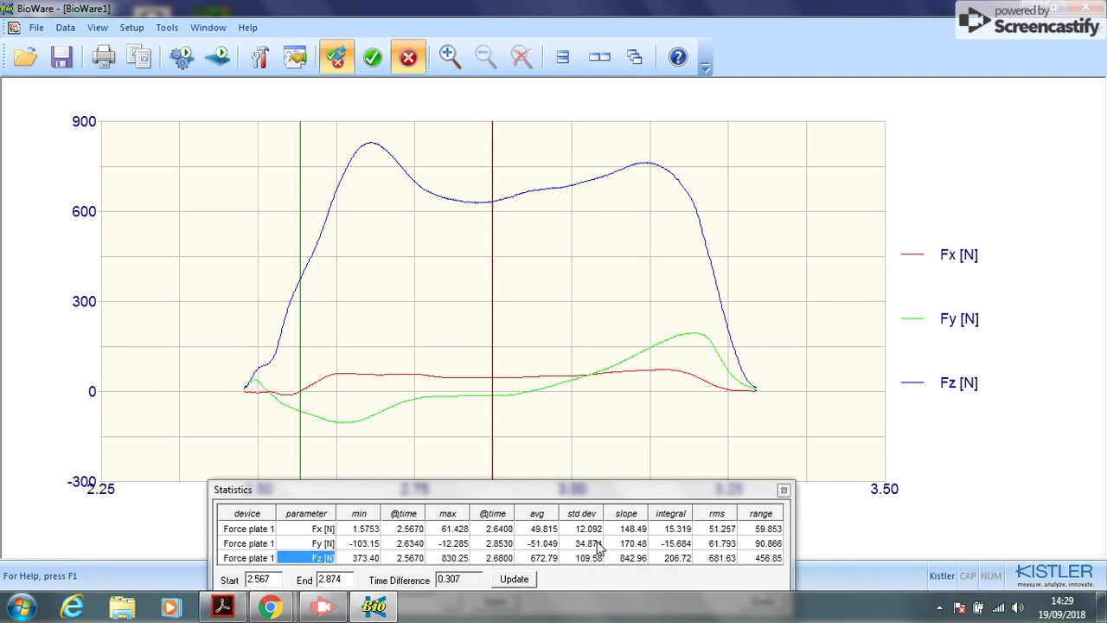
left_click_drag(605, 489, 616, 457)
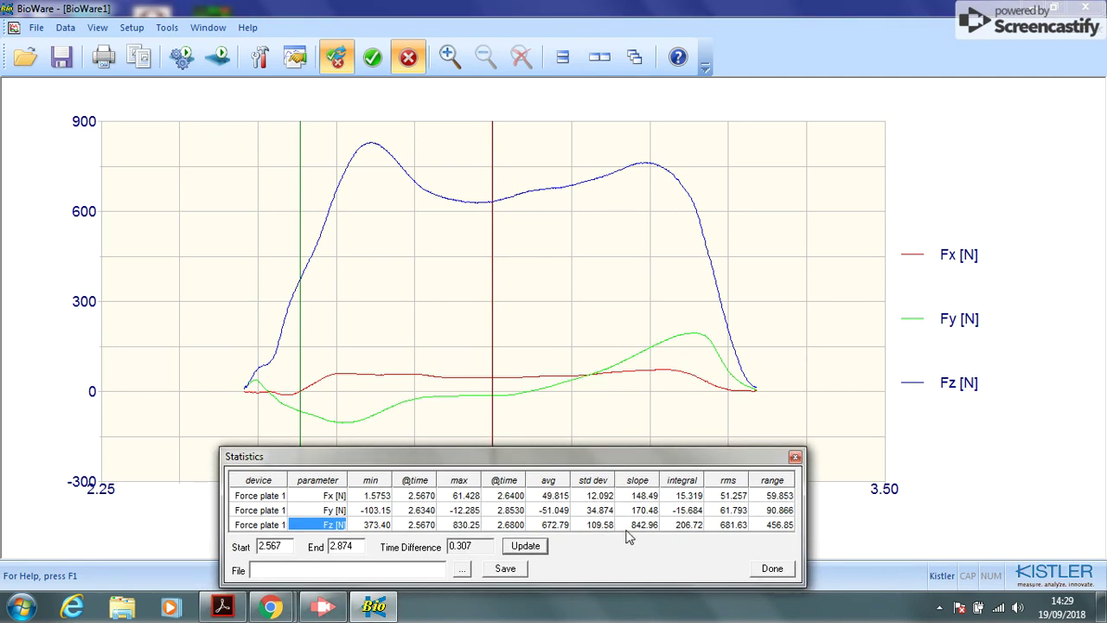
left_click(796, 458)
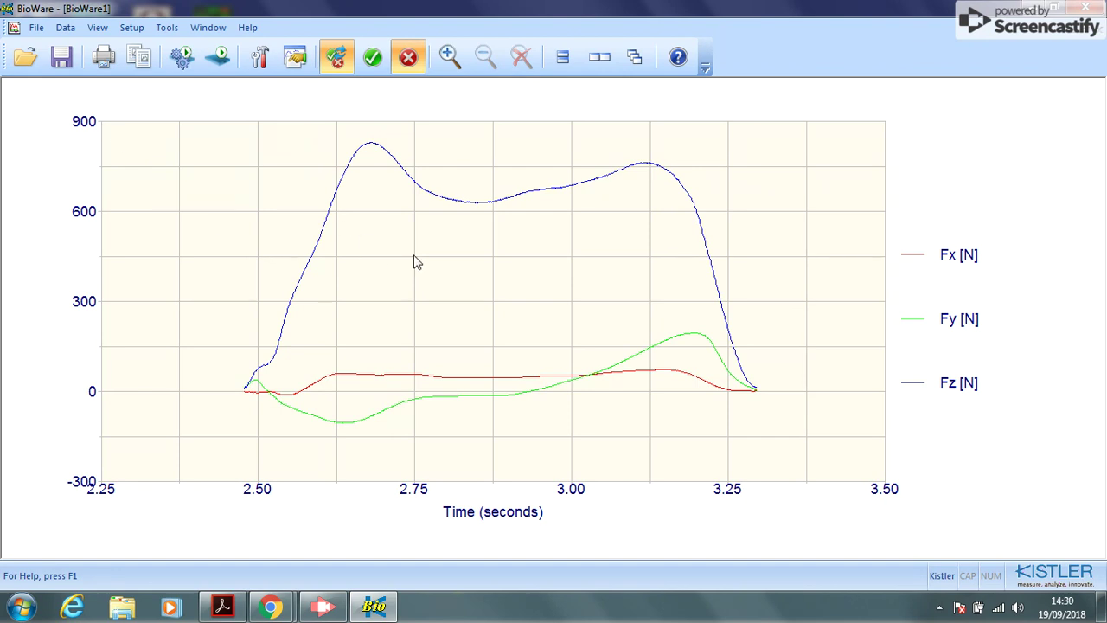
- Save the trial as the text file 'Walk demo' (*.txt) on the Desktop
left_click(36, 28)
left_click(62, 135)
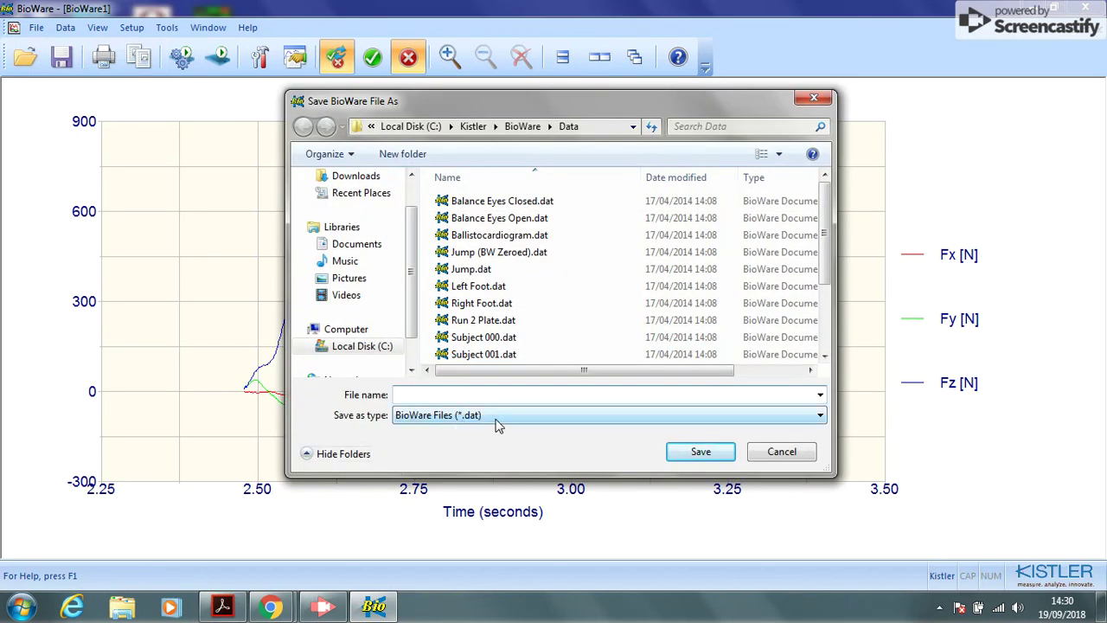
left_click(495, 418)
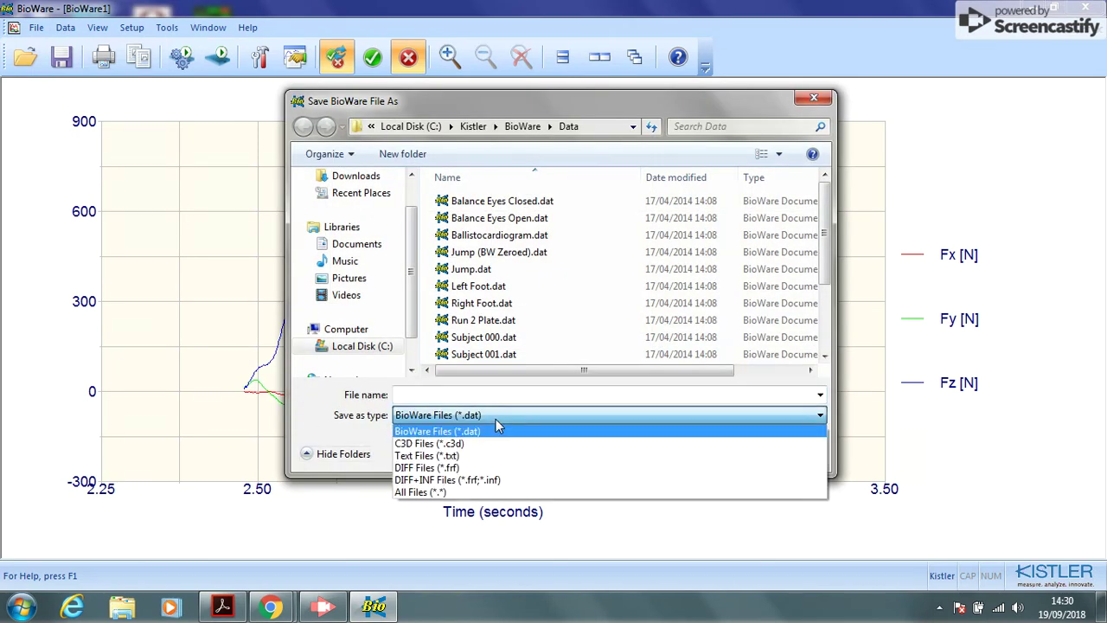
left_click(458, 455)
left_click(446, 395)
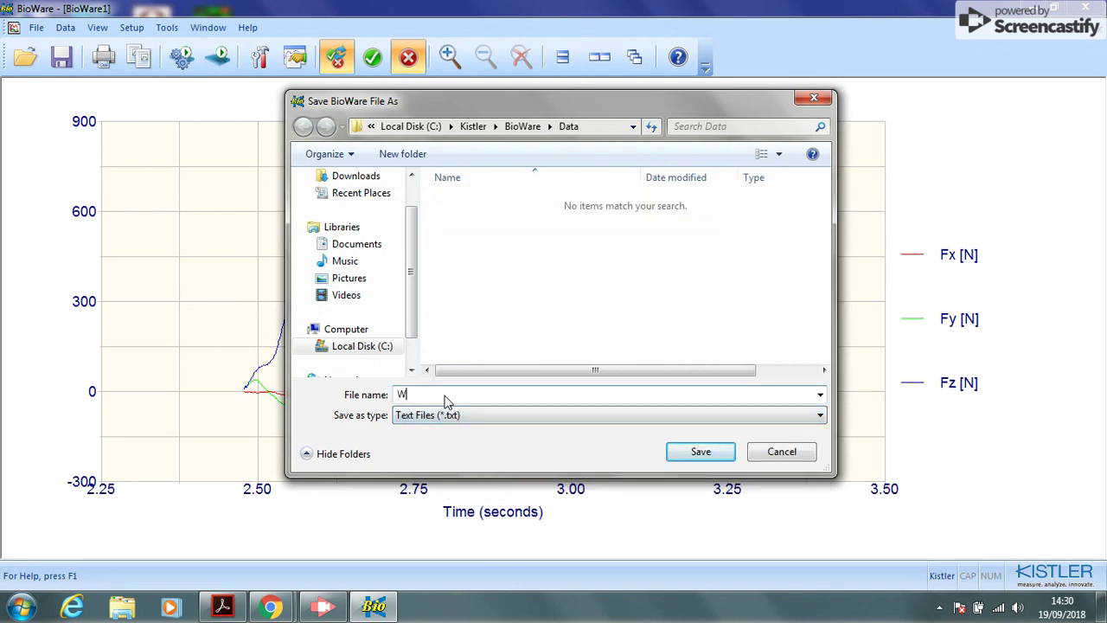
type("alk")
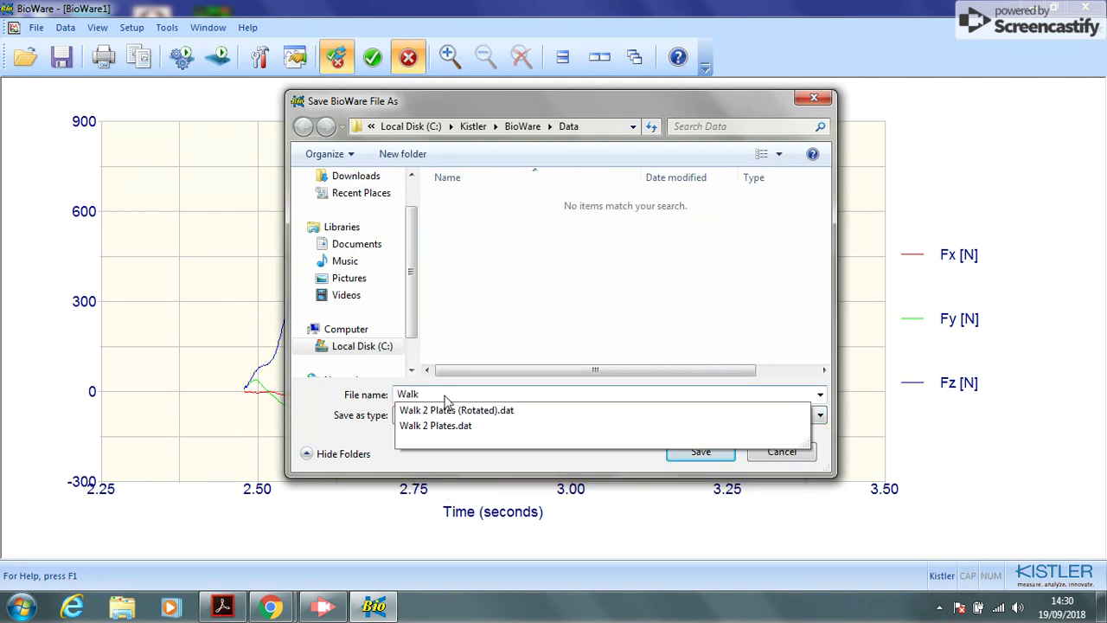
type(" demo")
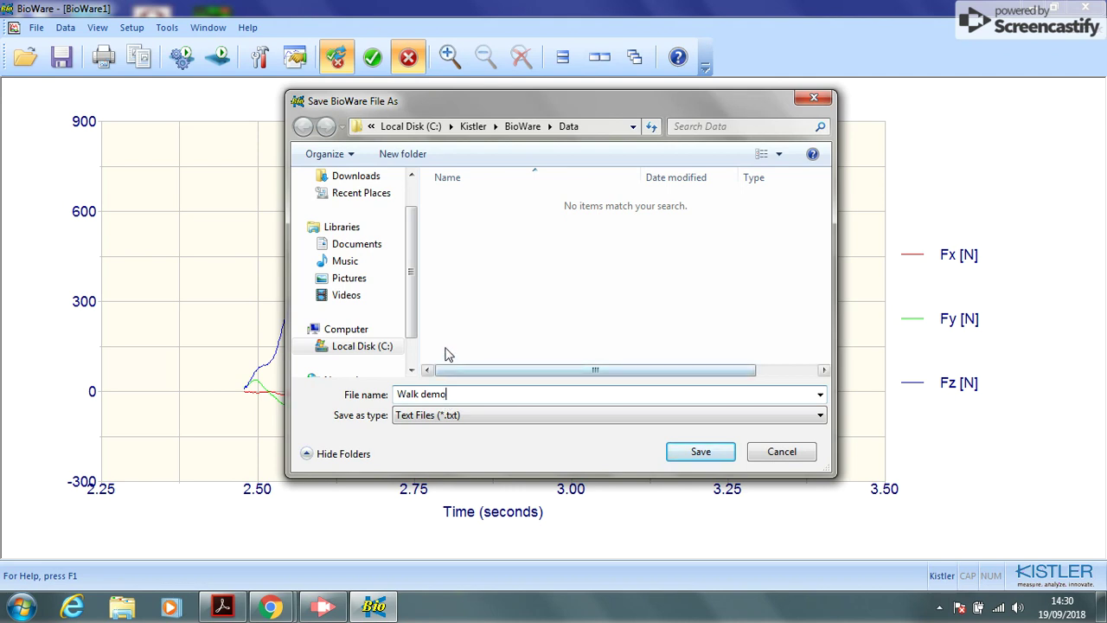
scroll(415, 300, "up", 1)
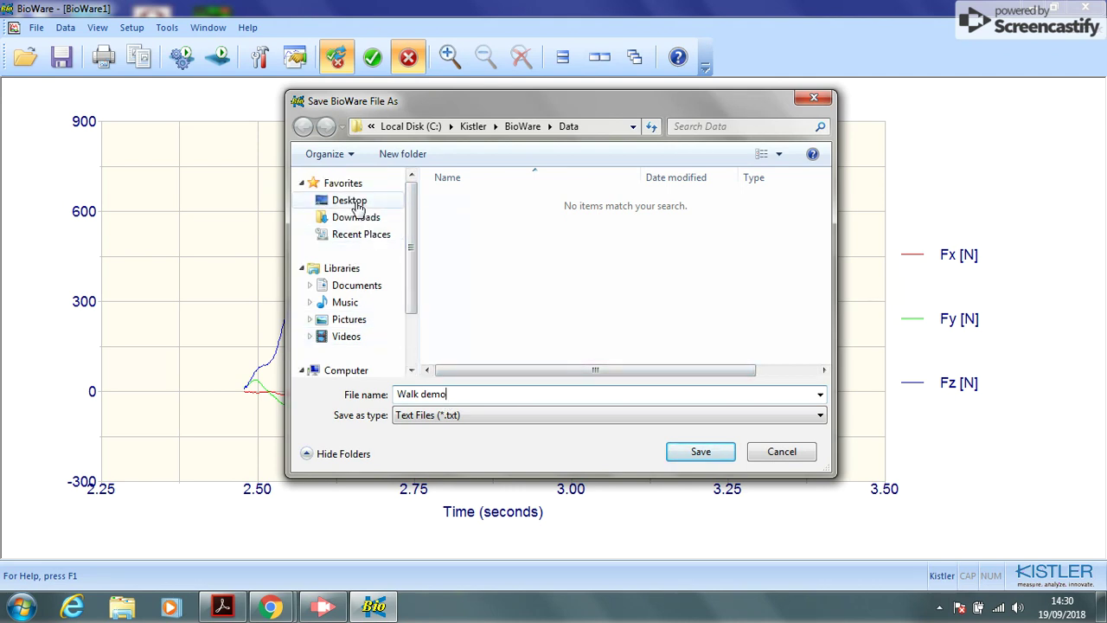
left_click(357, 207)
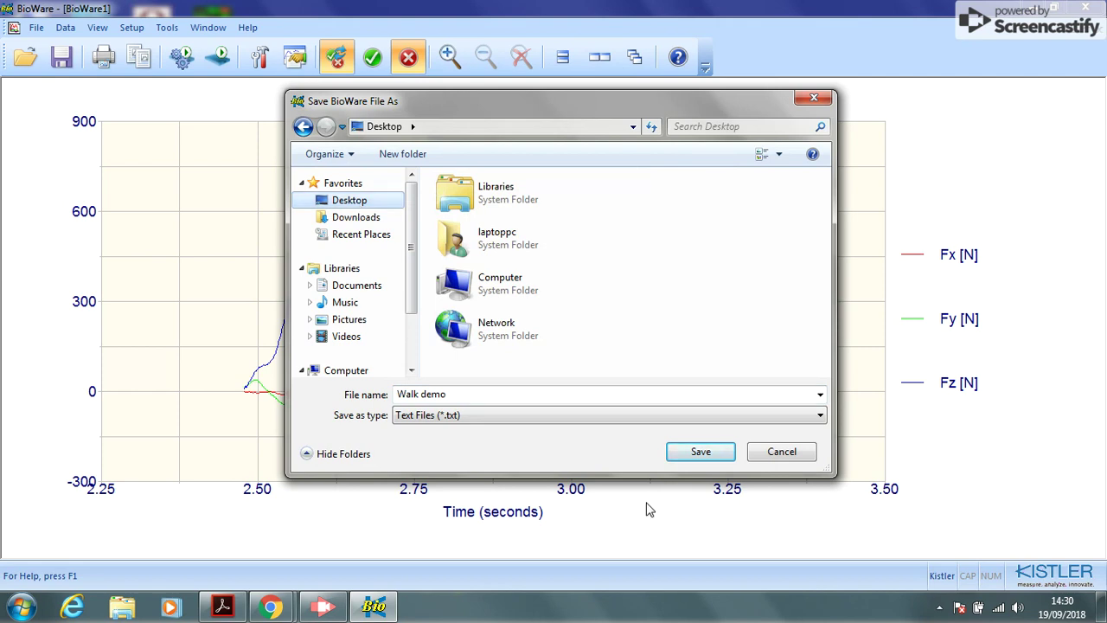
left_click(702, 454)
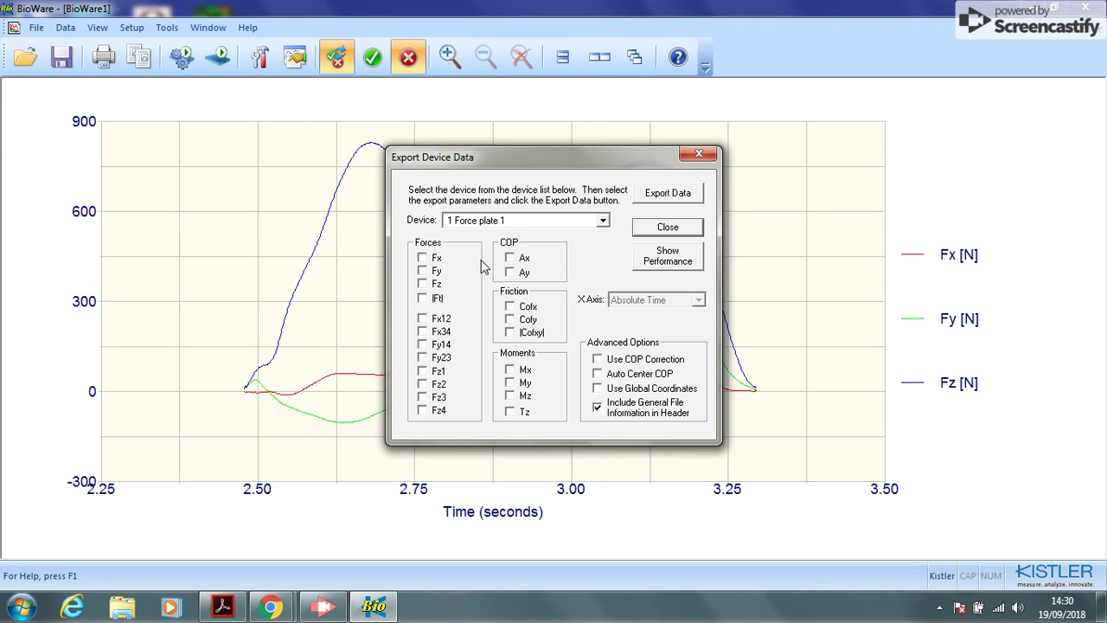
- Export the Fx, Fy and Fz forces of Force plate 1 to the text file
left_click(423, 259)
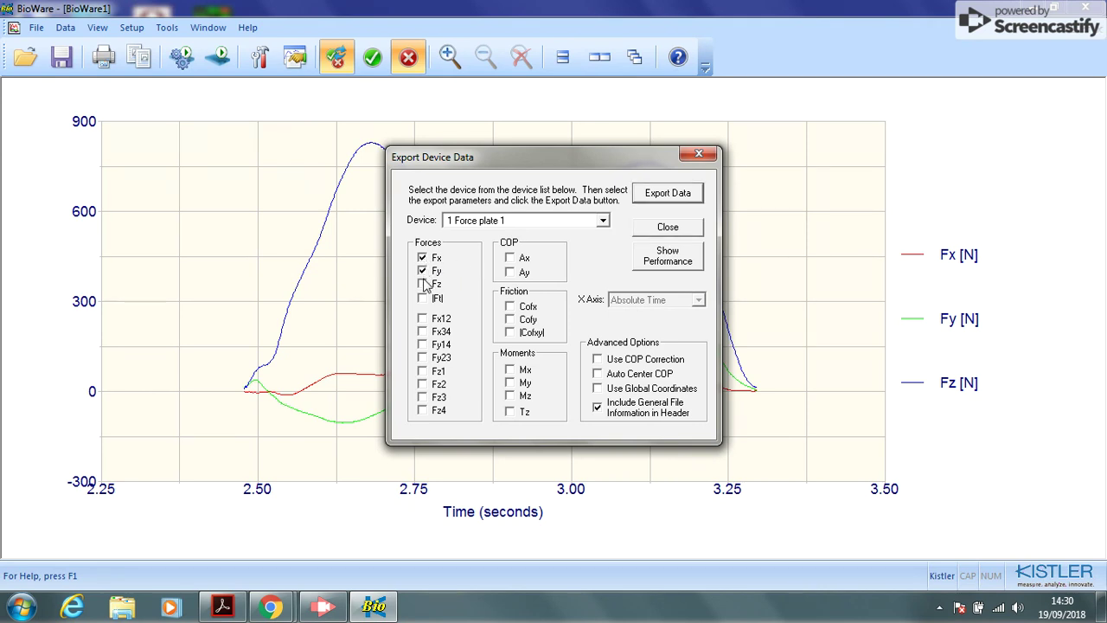
left_click(424, 259)
left_click(677, 198)
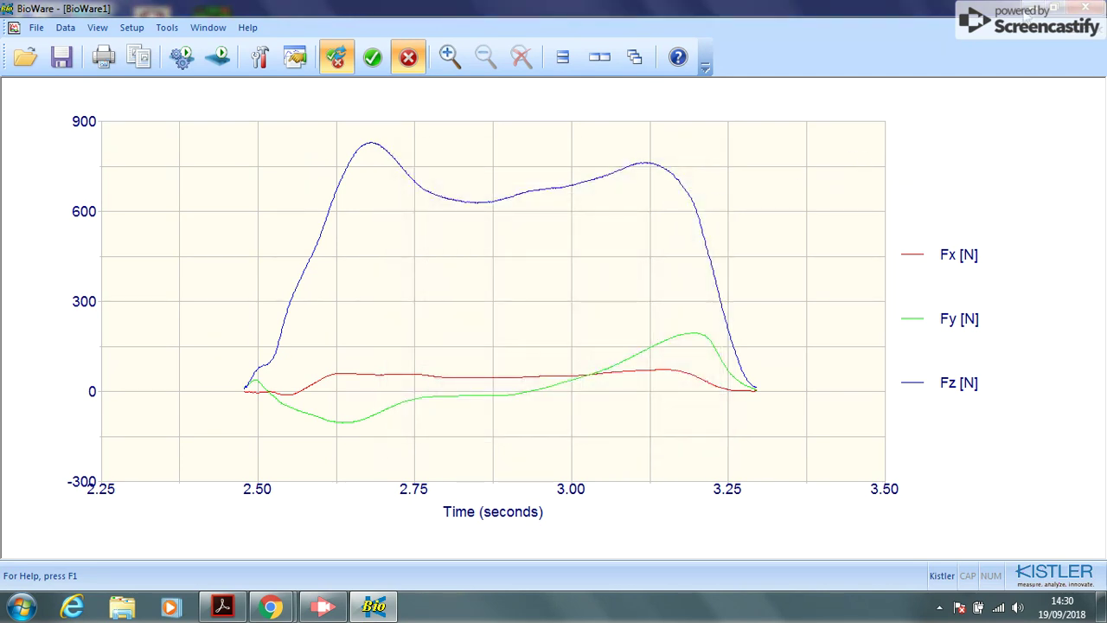
- Launch Excel and open Walk demo.txt from the Desktop using the All Files (*.*) filter
left_click(1025, 7)
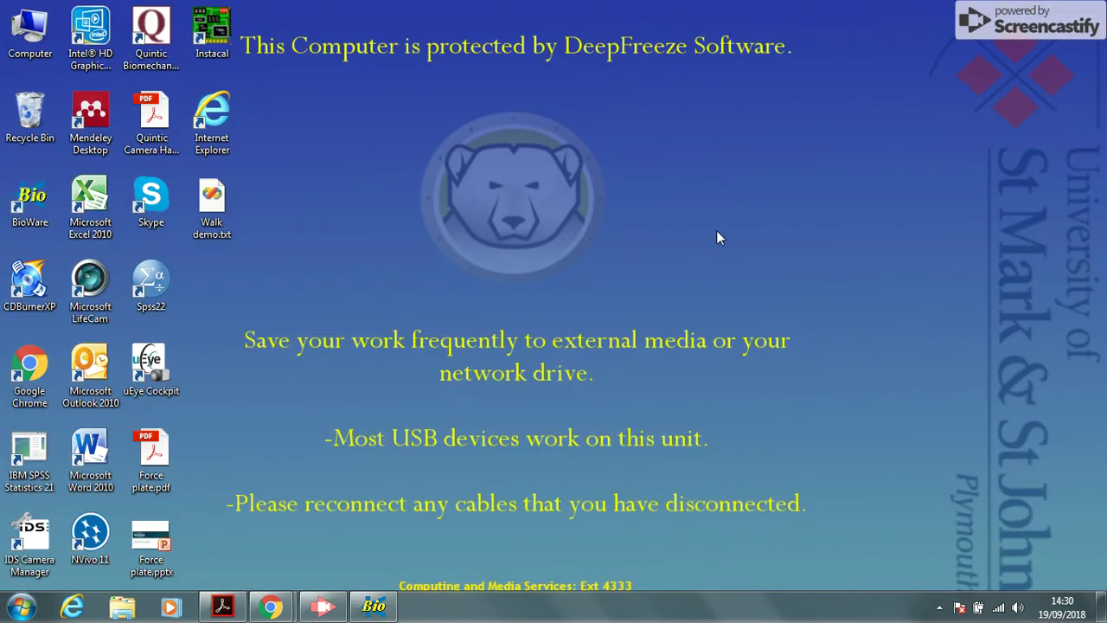
double_click(98, 201)
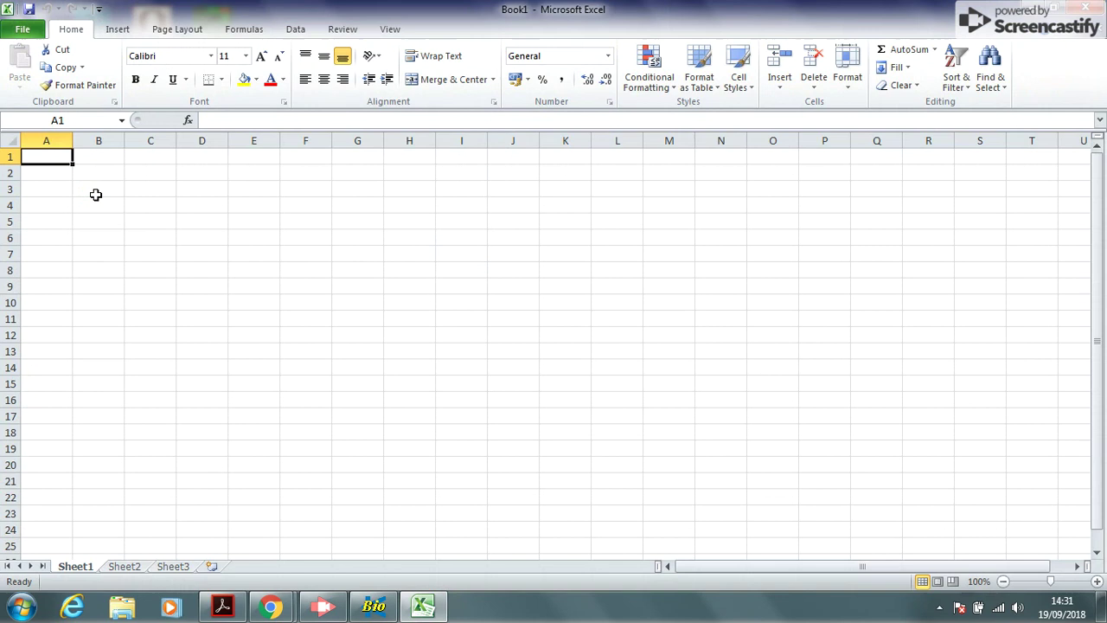
left_click(27, 33)
left_click(44, 101)
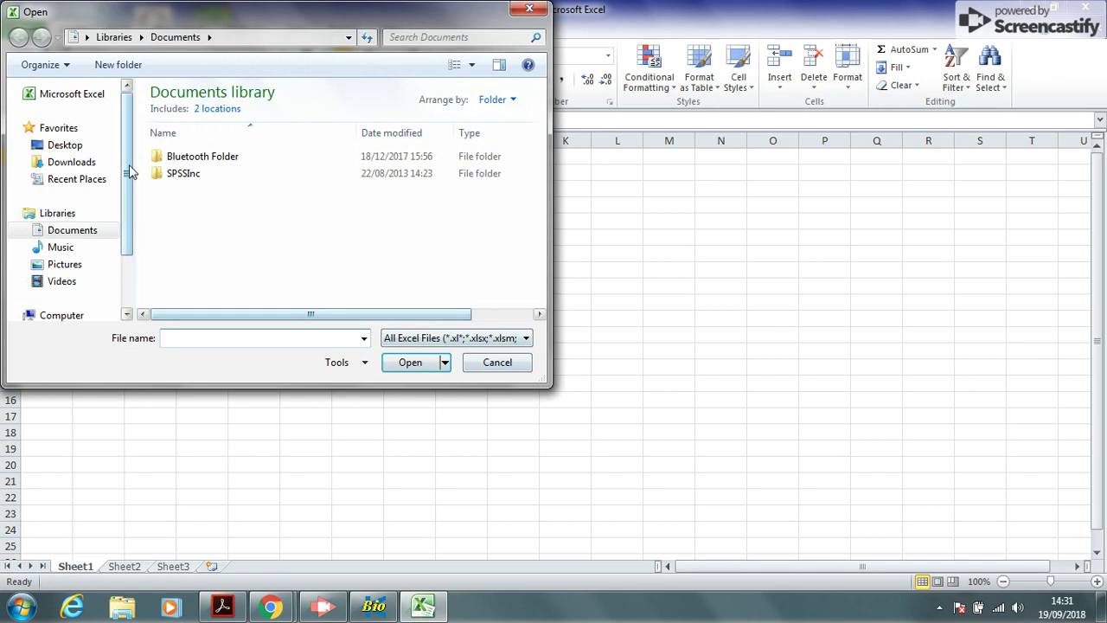
left_click(85, 148)
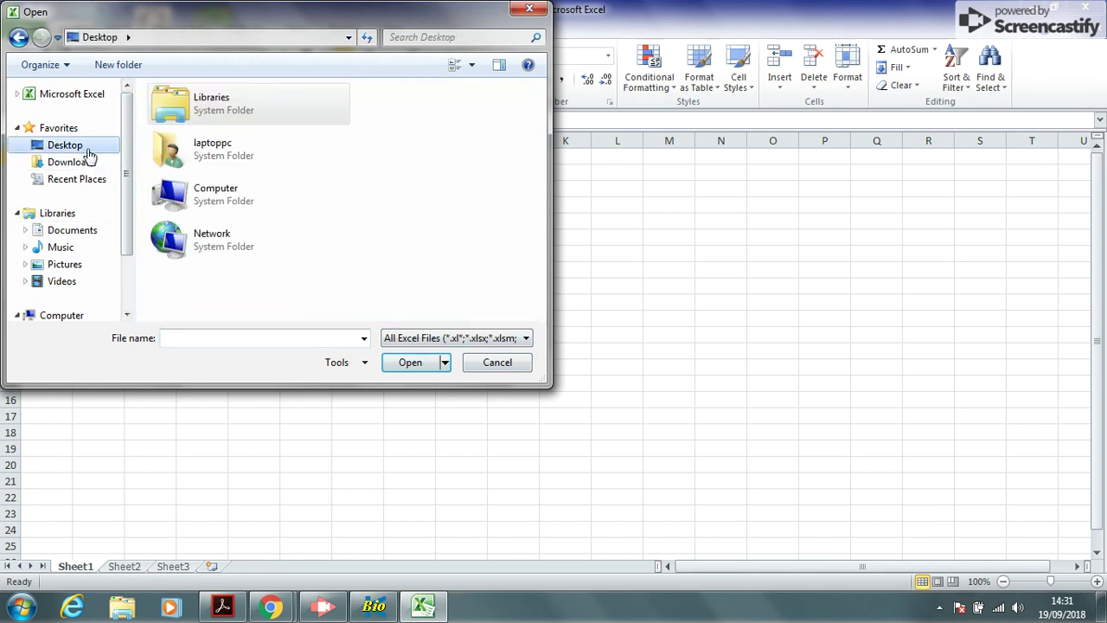
left_click(429, 341)
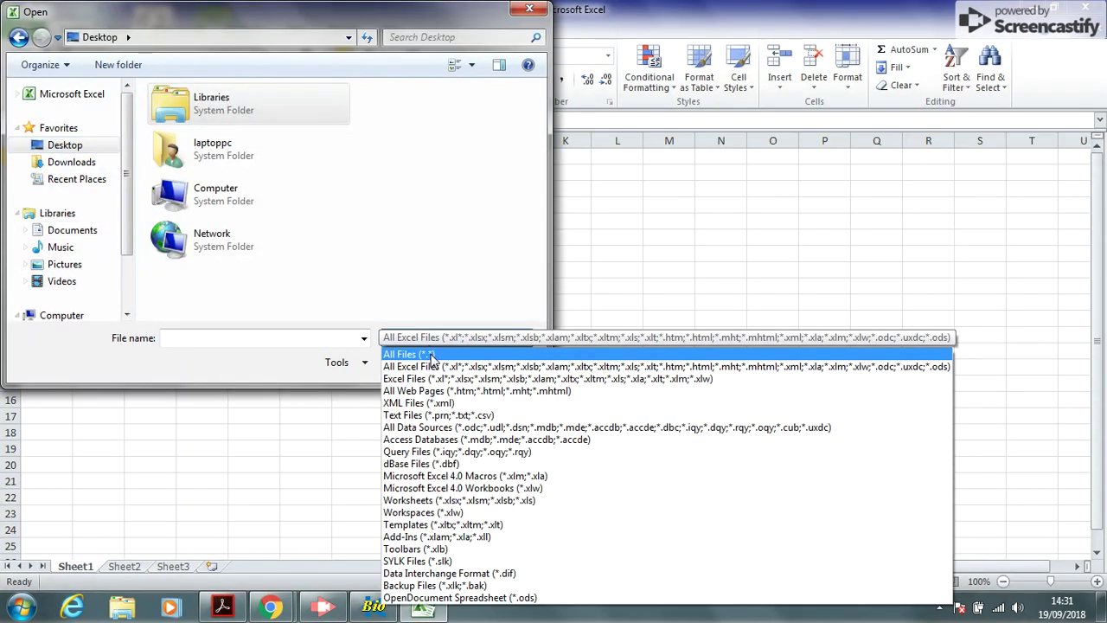
left_click(429, 355)
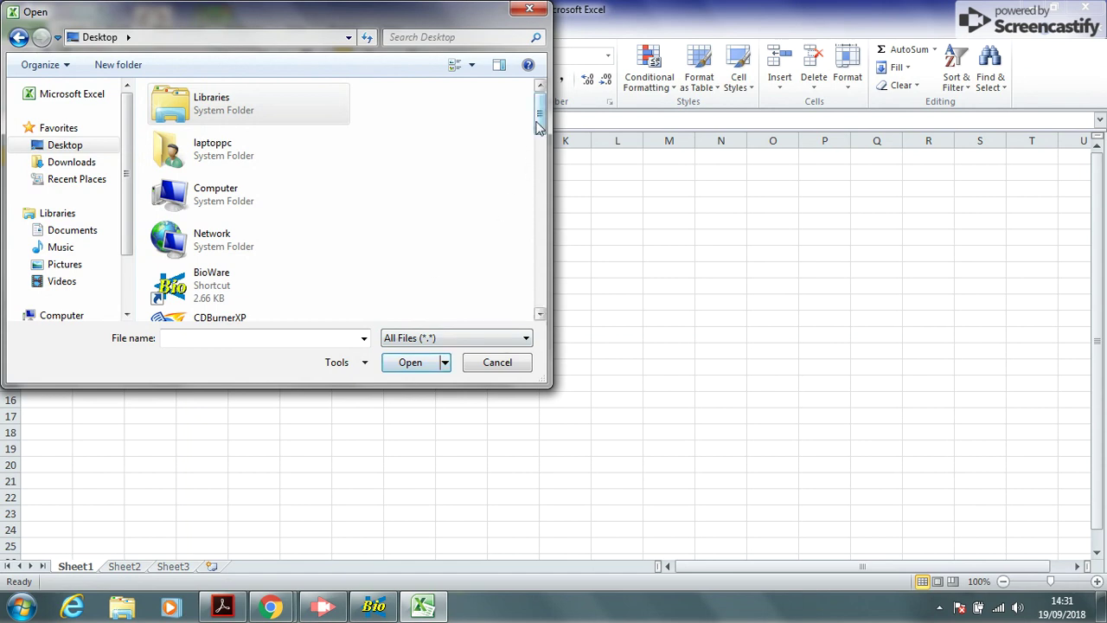
left_click_drag(538, 126, 543, 301)
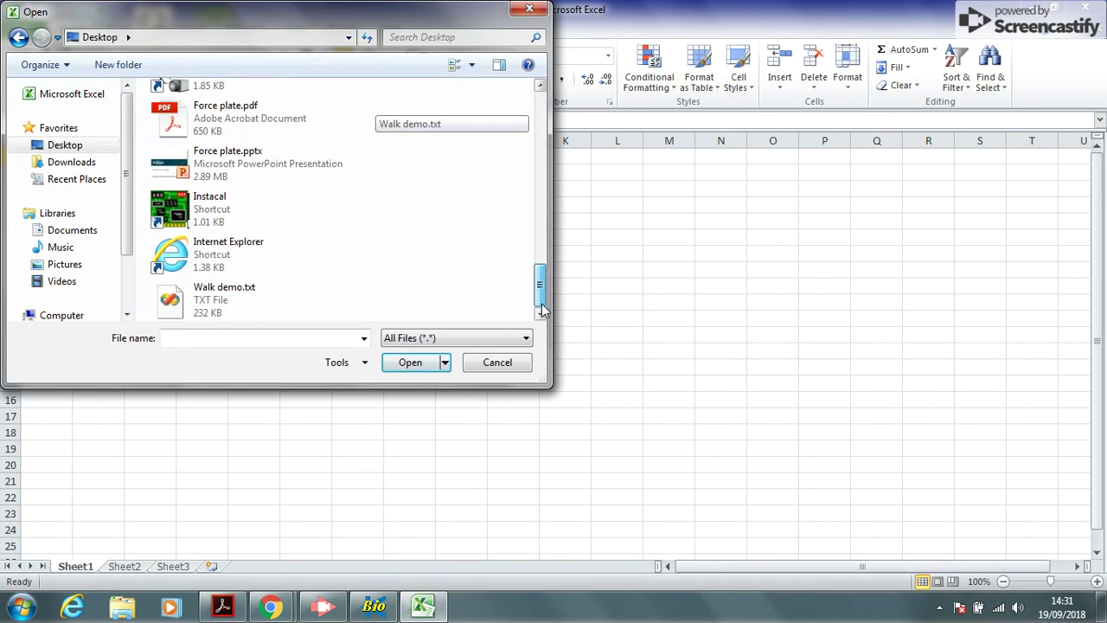
double_click(239, 308)
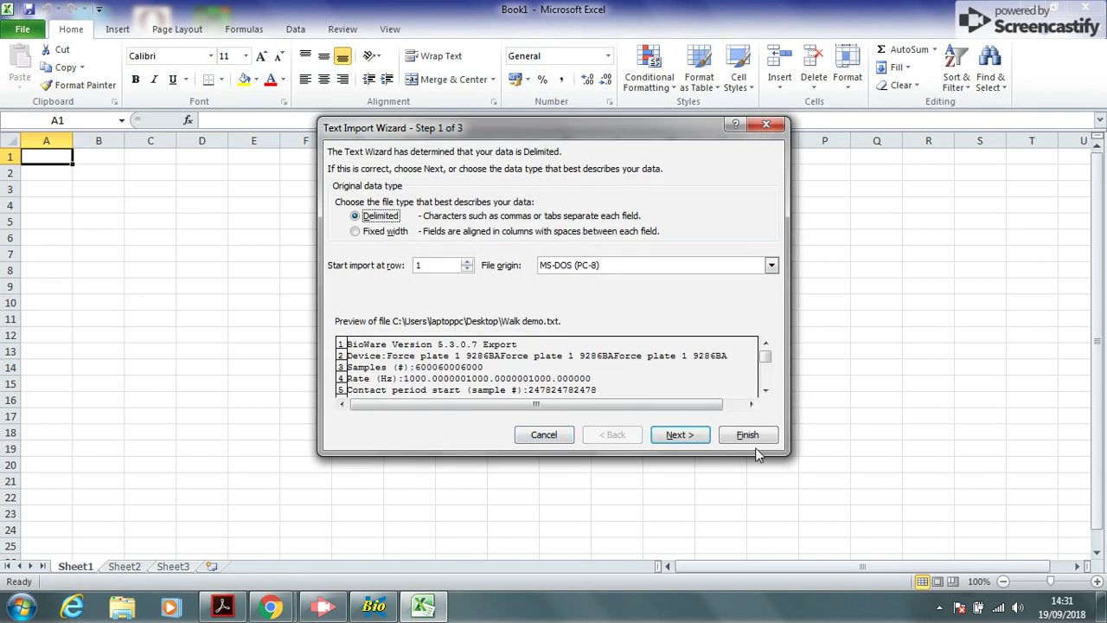
- Finish the Text Import Wizard with default settings and autofit columns A to D
left_click(752, 437)
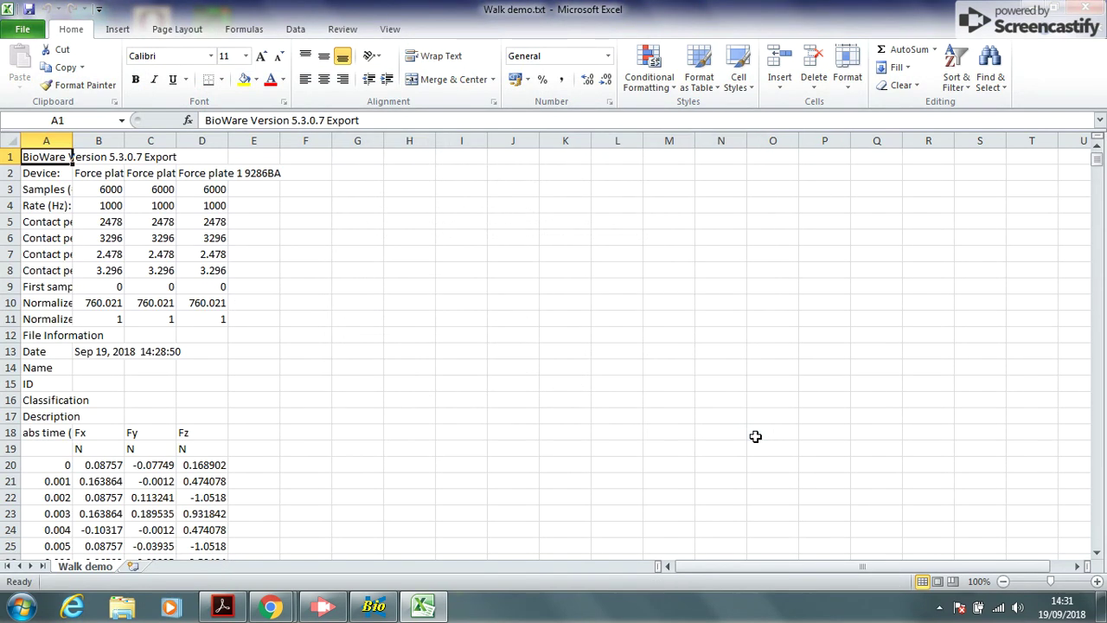
double_click(70, 142)
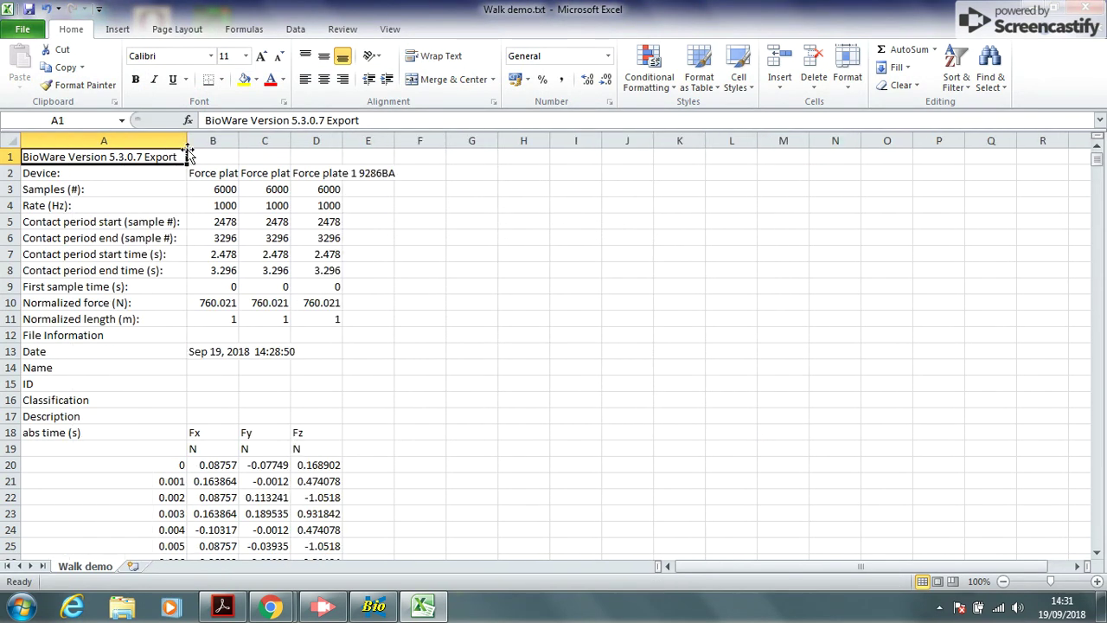
double_click(240, 142)
double_click(353, 142)
left_click(436, 141)
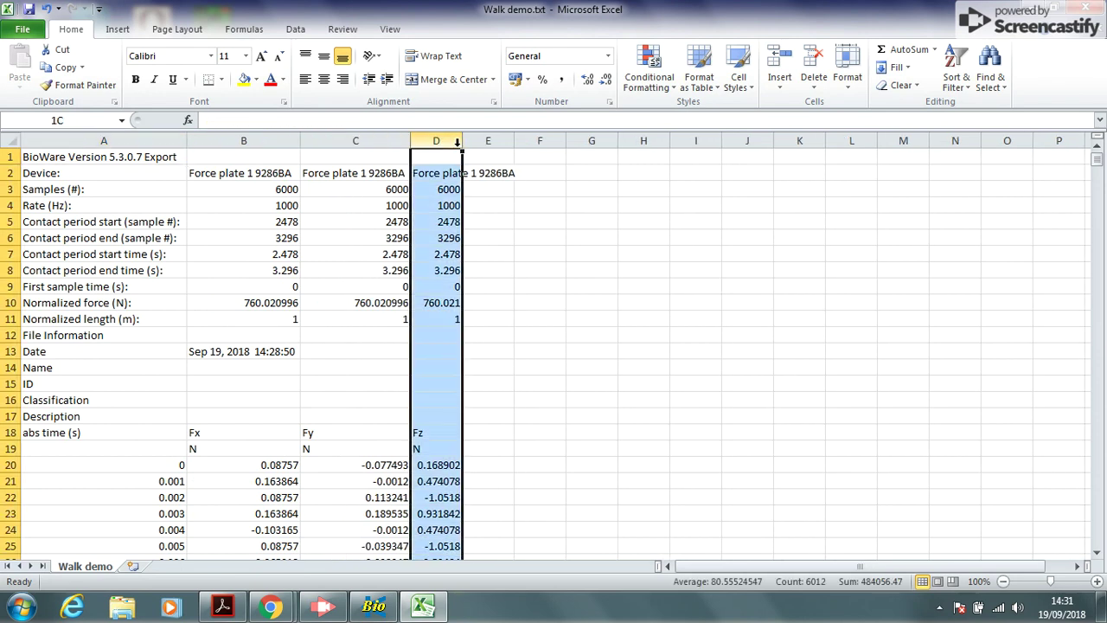
double_click(463, 142)
left_click(672, 302)
- Check the Fx, Fy and Fz column headings, then select C20, the first Fy value
scroll(618, 351, "down", 5)
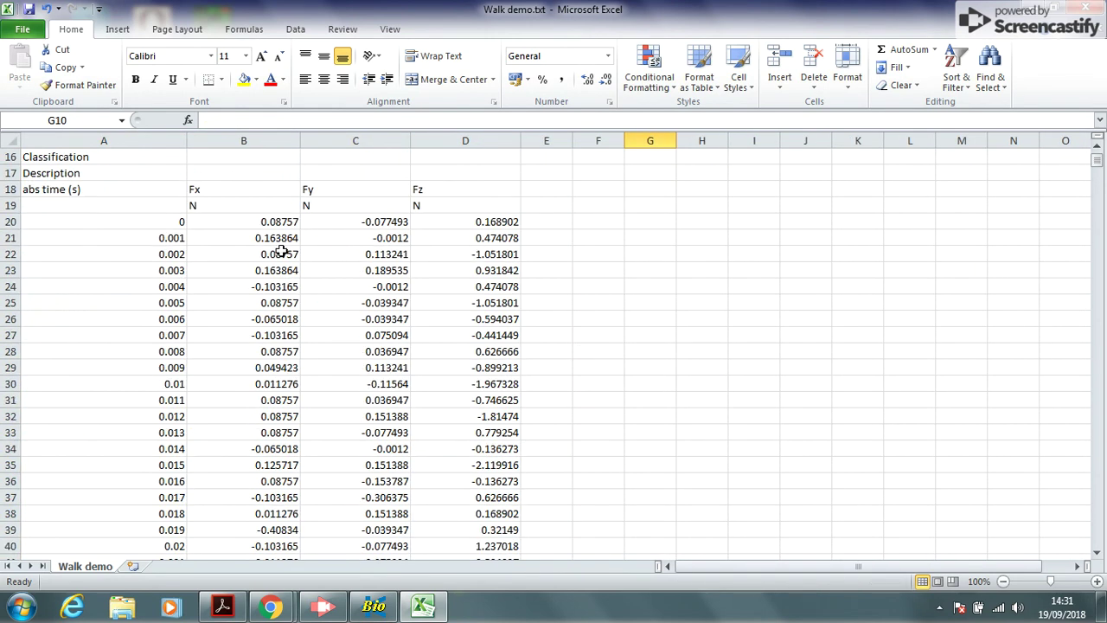
left_click(220, 191)
left_click(352, 195)
left_click(445, 193)
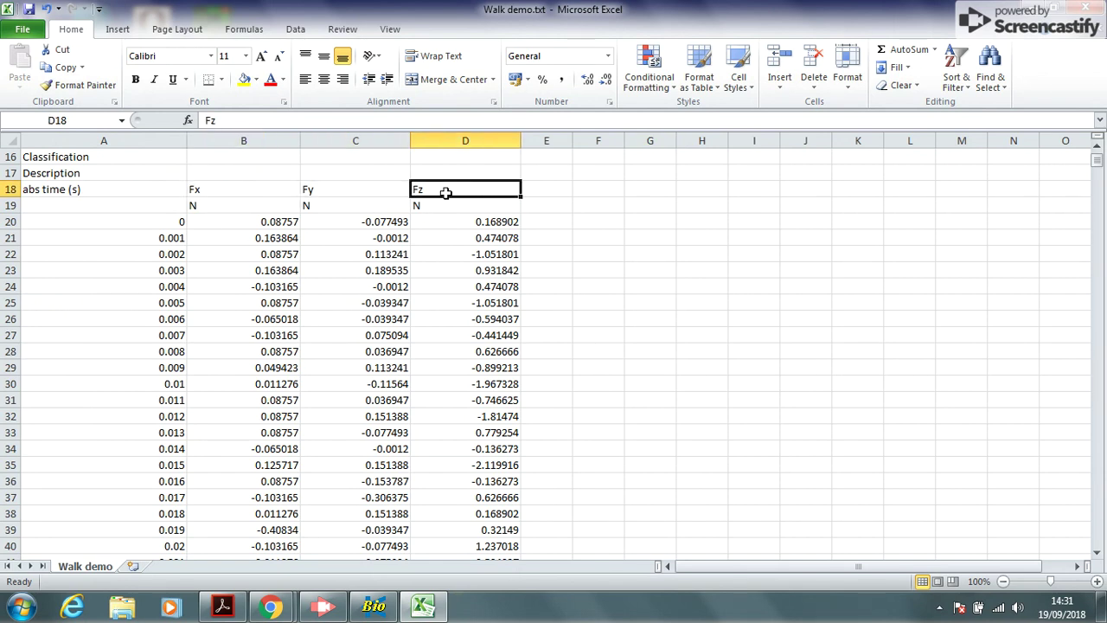
scroll(797, 313, "down", 2)
scroll(797, 313, "up", 2)
left_click(380, 223)
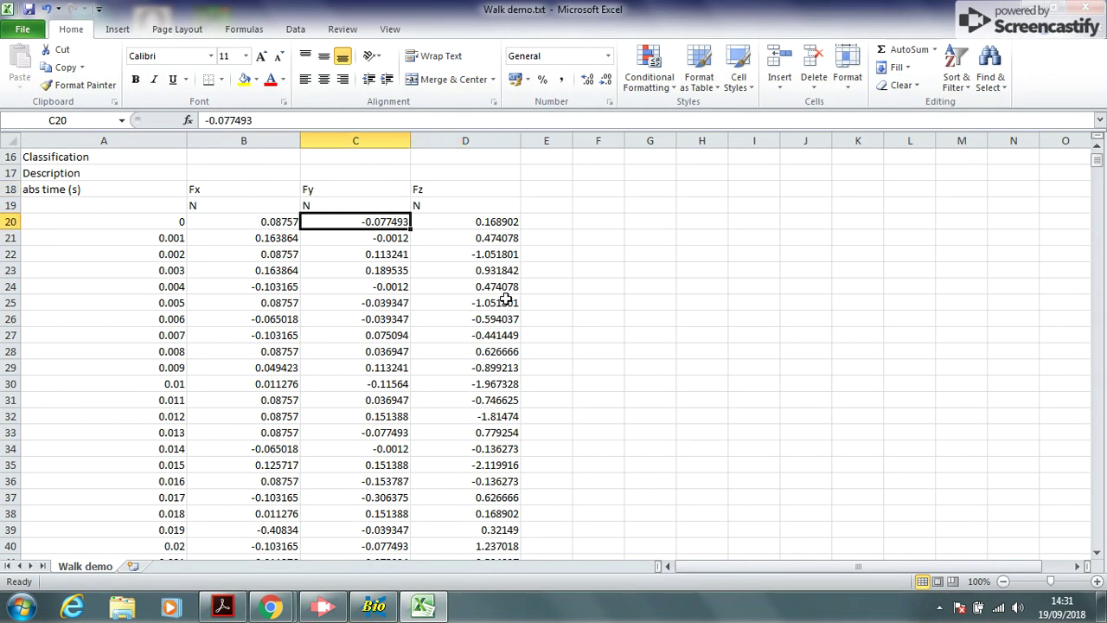
- Chart all Fy values as a 2-D line chart placed over columns G–M
key("ctrl+shift+Down")
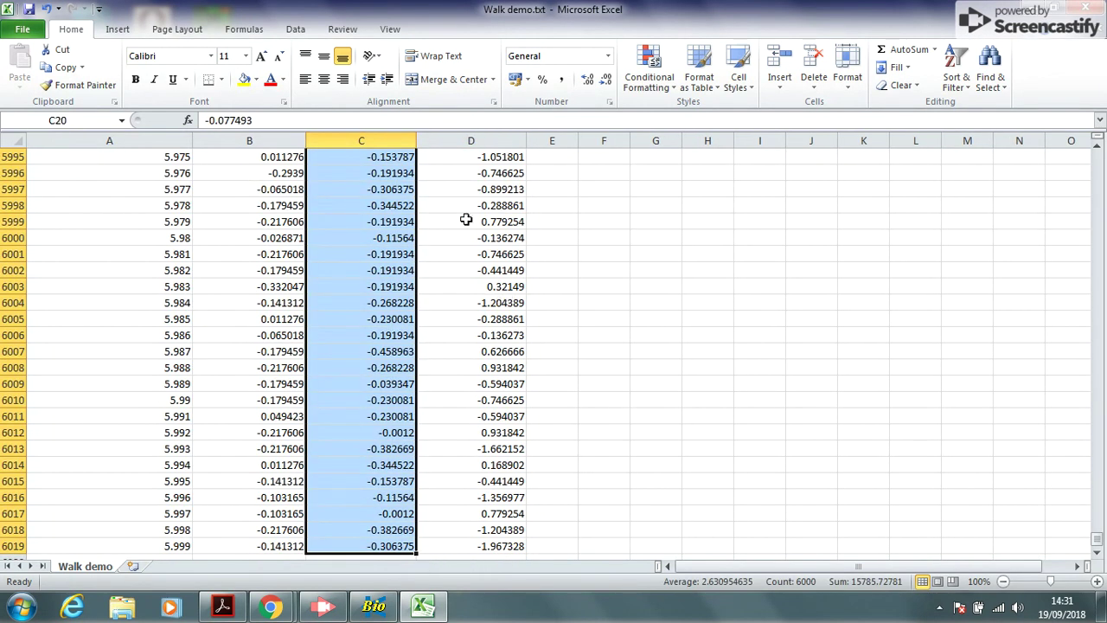
left_click(118, 29)
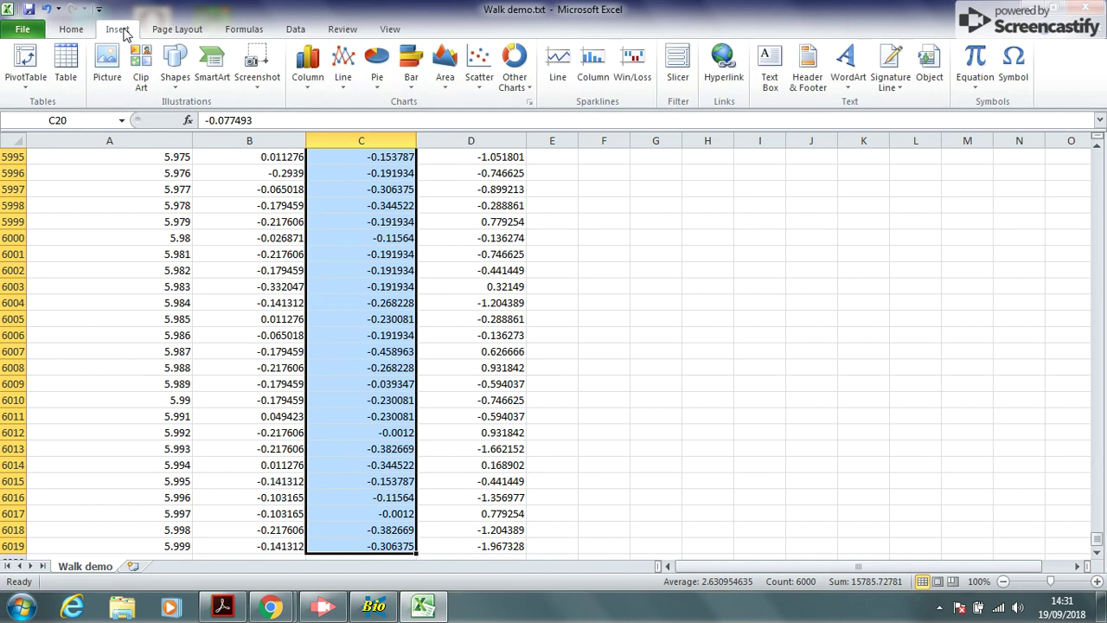
left_click(342, 68)
left_click(348, 134)
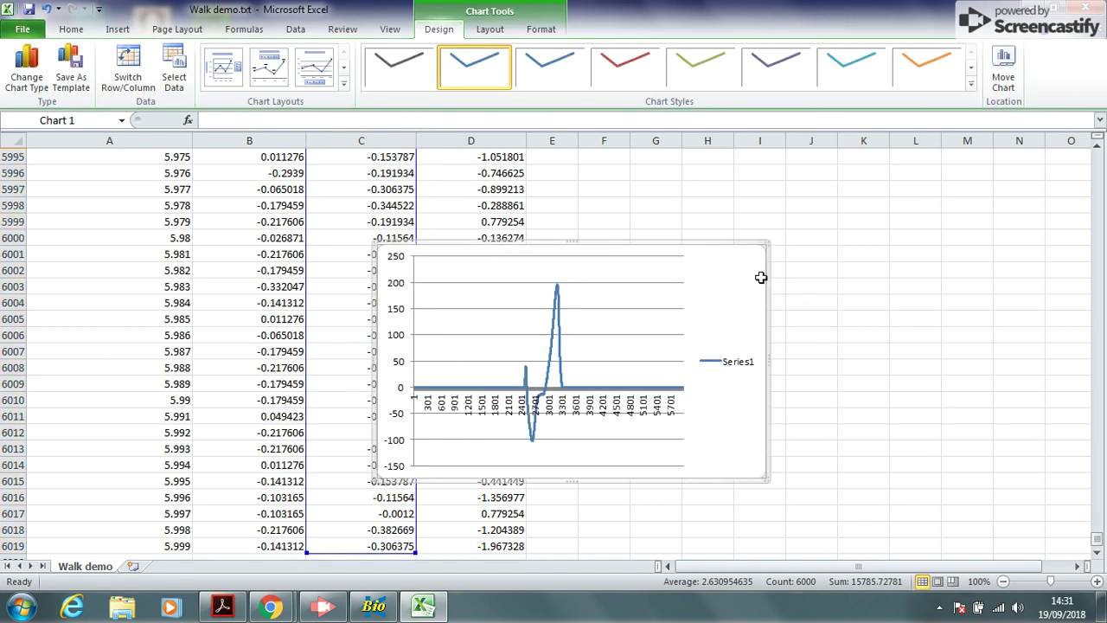
left_click_drag(716, 243, 976, 213)
- Delete the Series1 legend and the horizontal gridlines from the chart
left_click(988, 344)
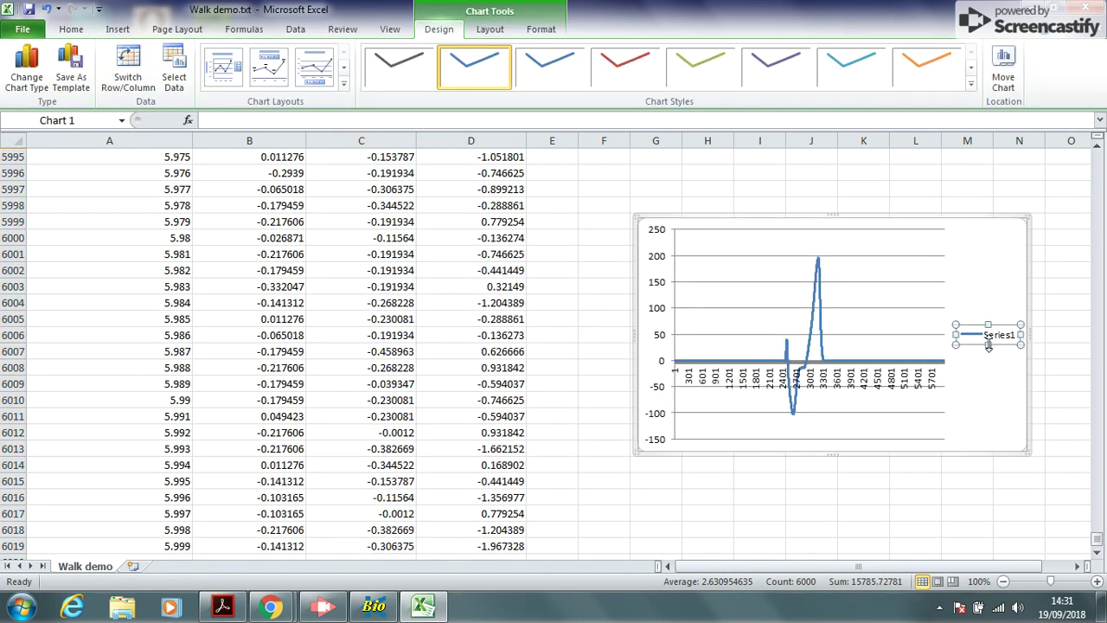
key("Delete")
left_click(951, 334)
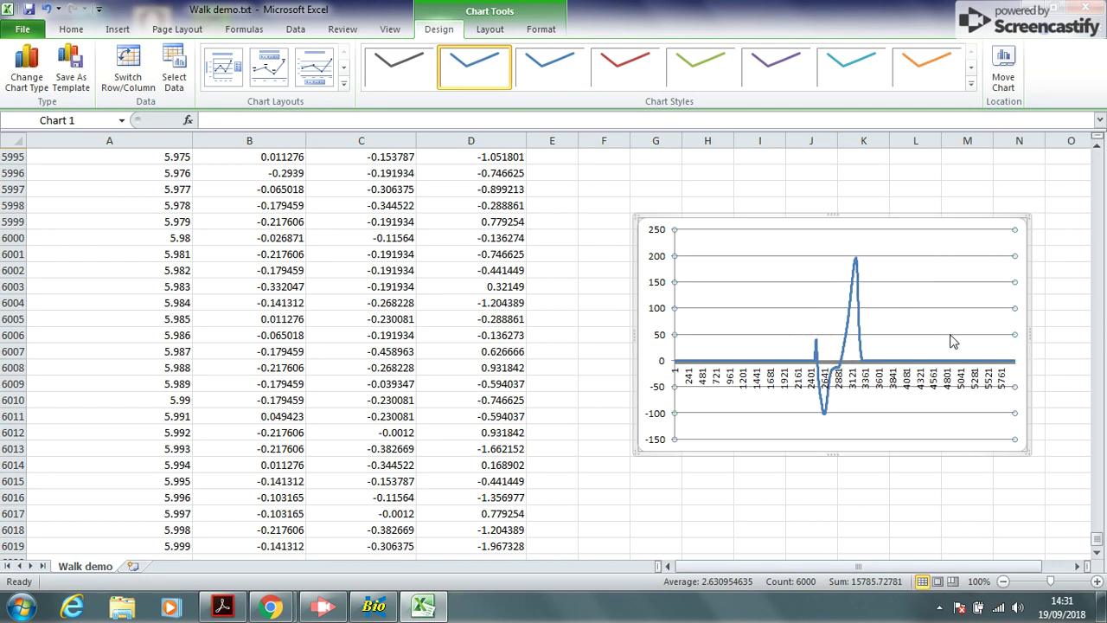
key("Delete")
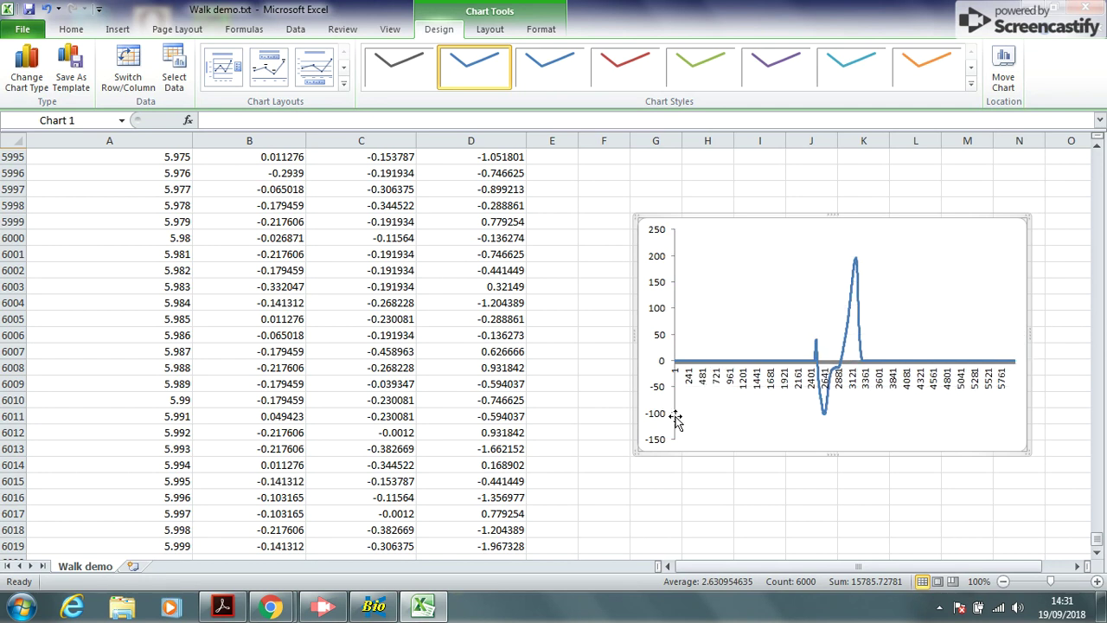